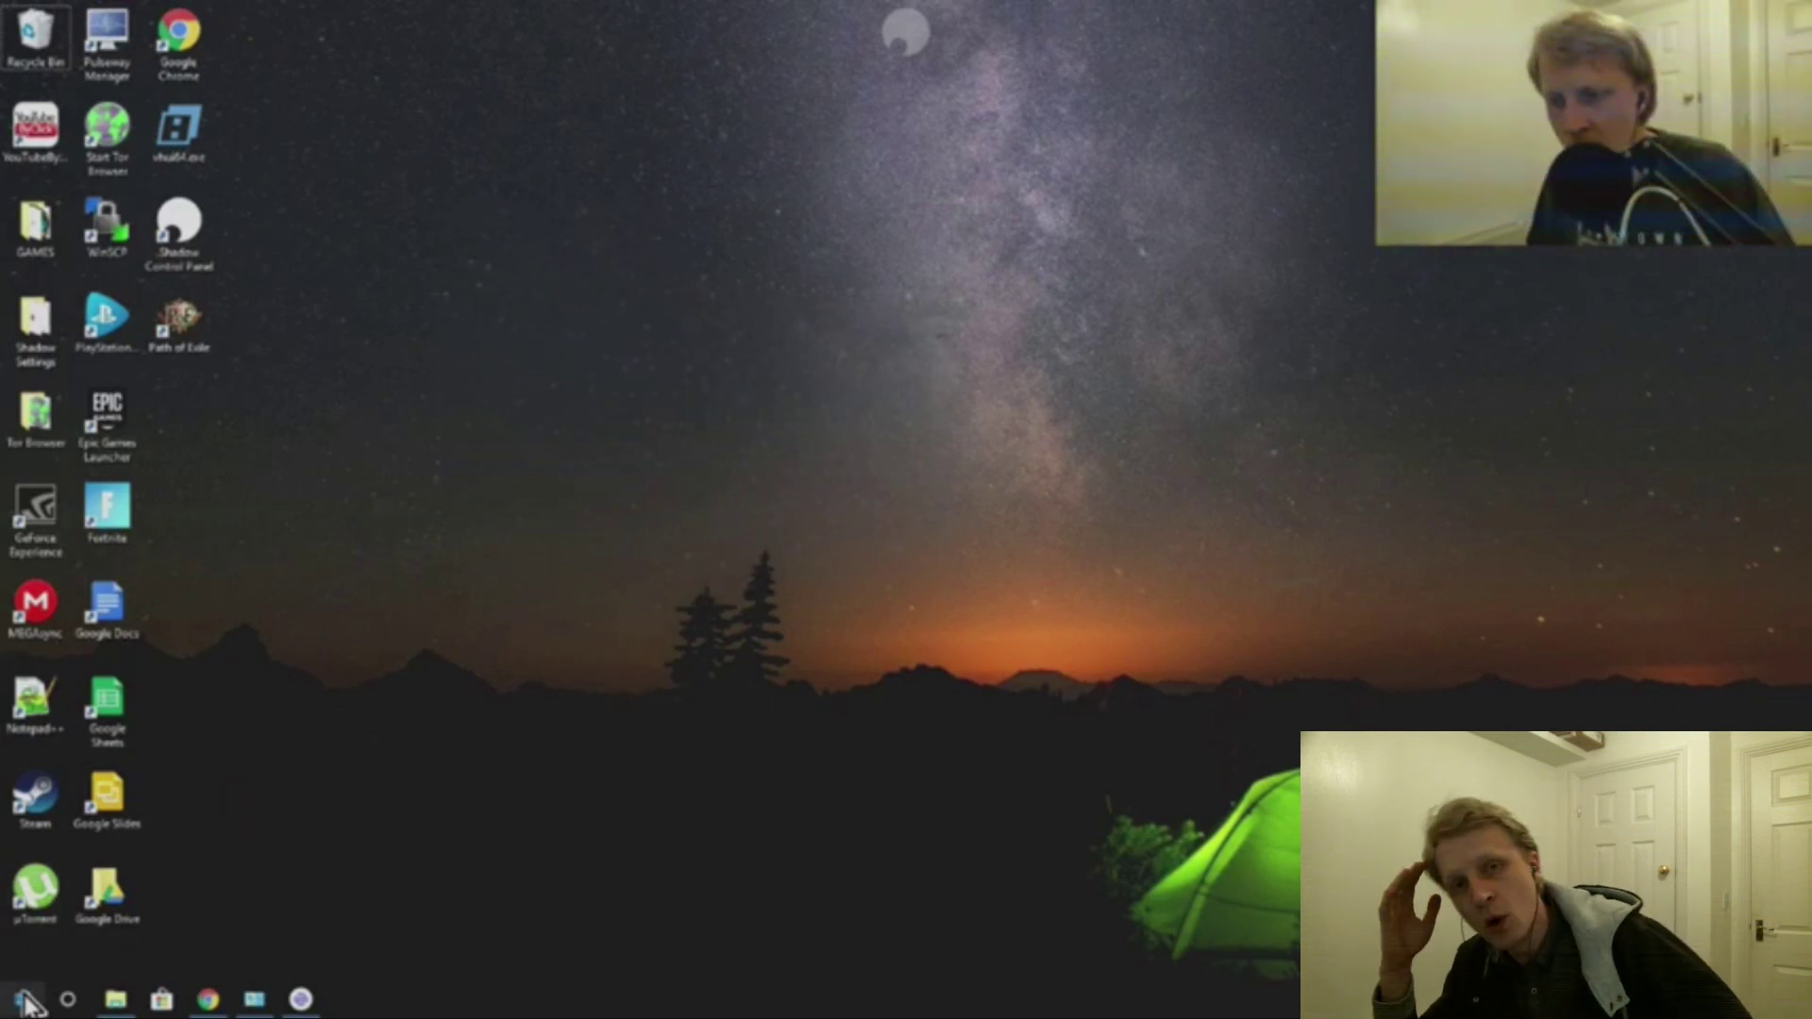
# - Launch Path of Exile from the Start menu, dismiss the overlay, then skip the video to the Play Store part
pyautogui.click(26, 1001)
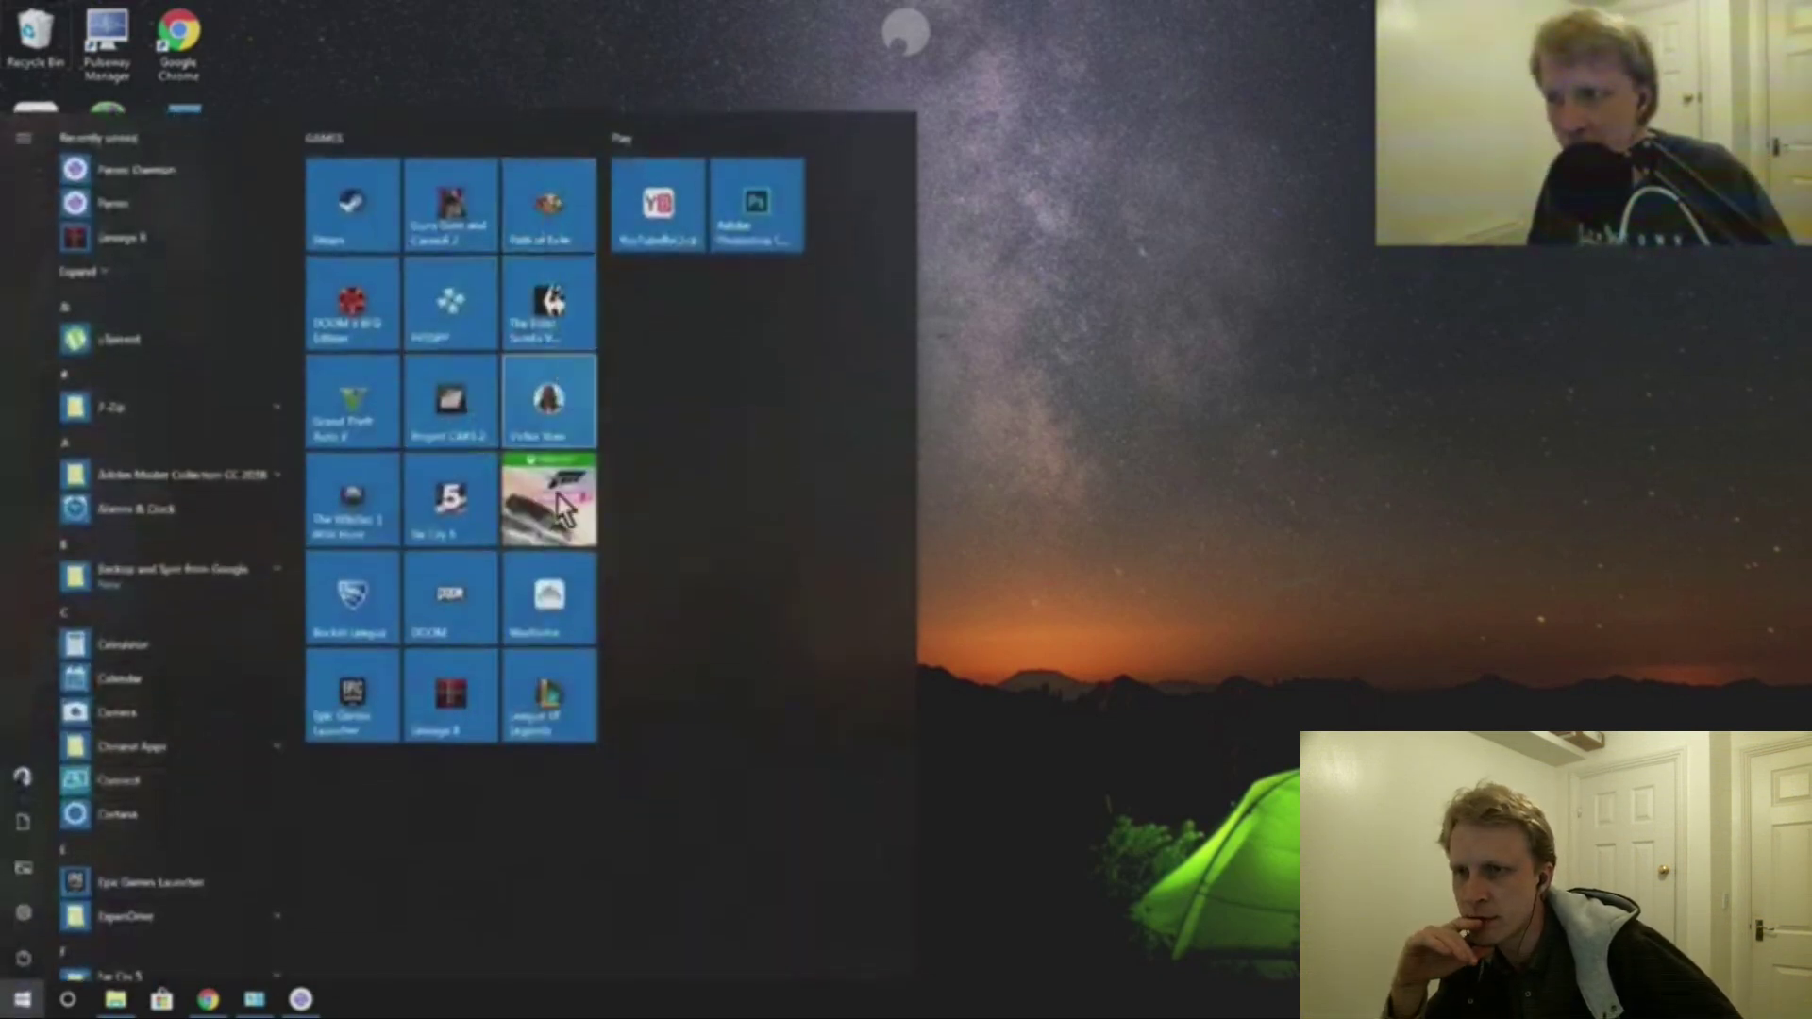
pyautogui.click(536, 206)
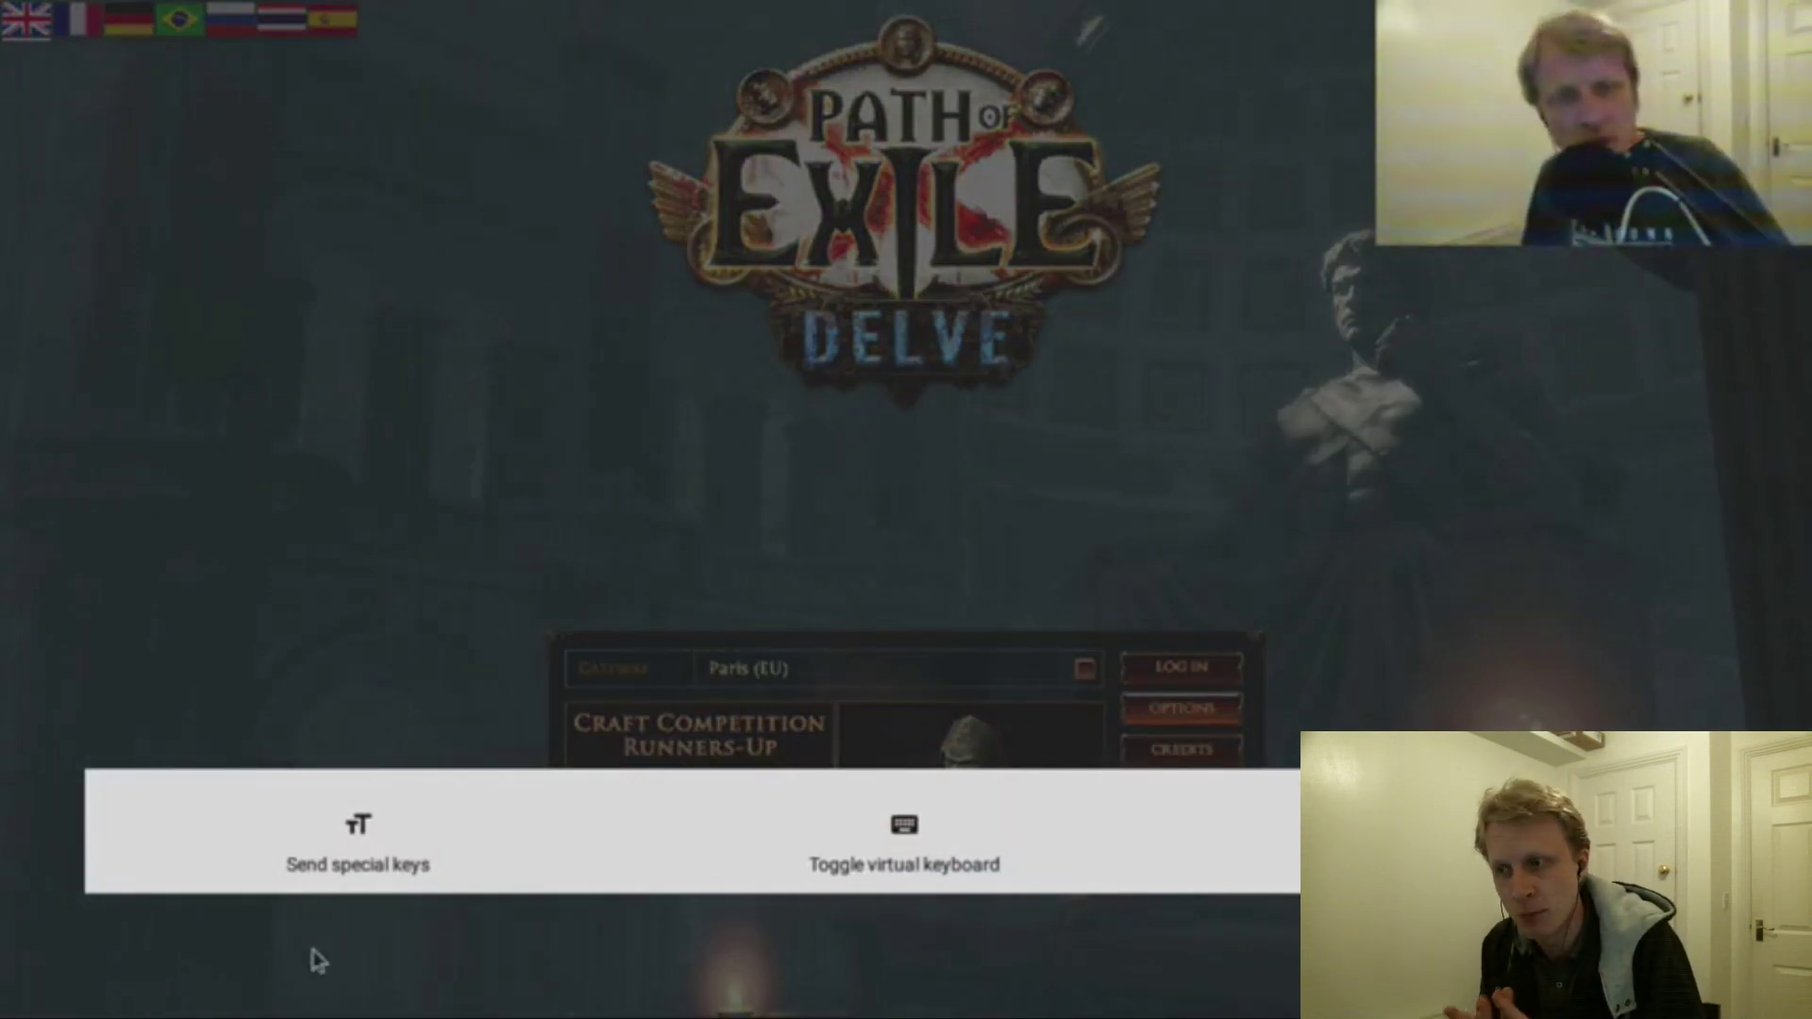
pyautogui.click(384, 959)
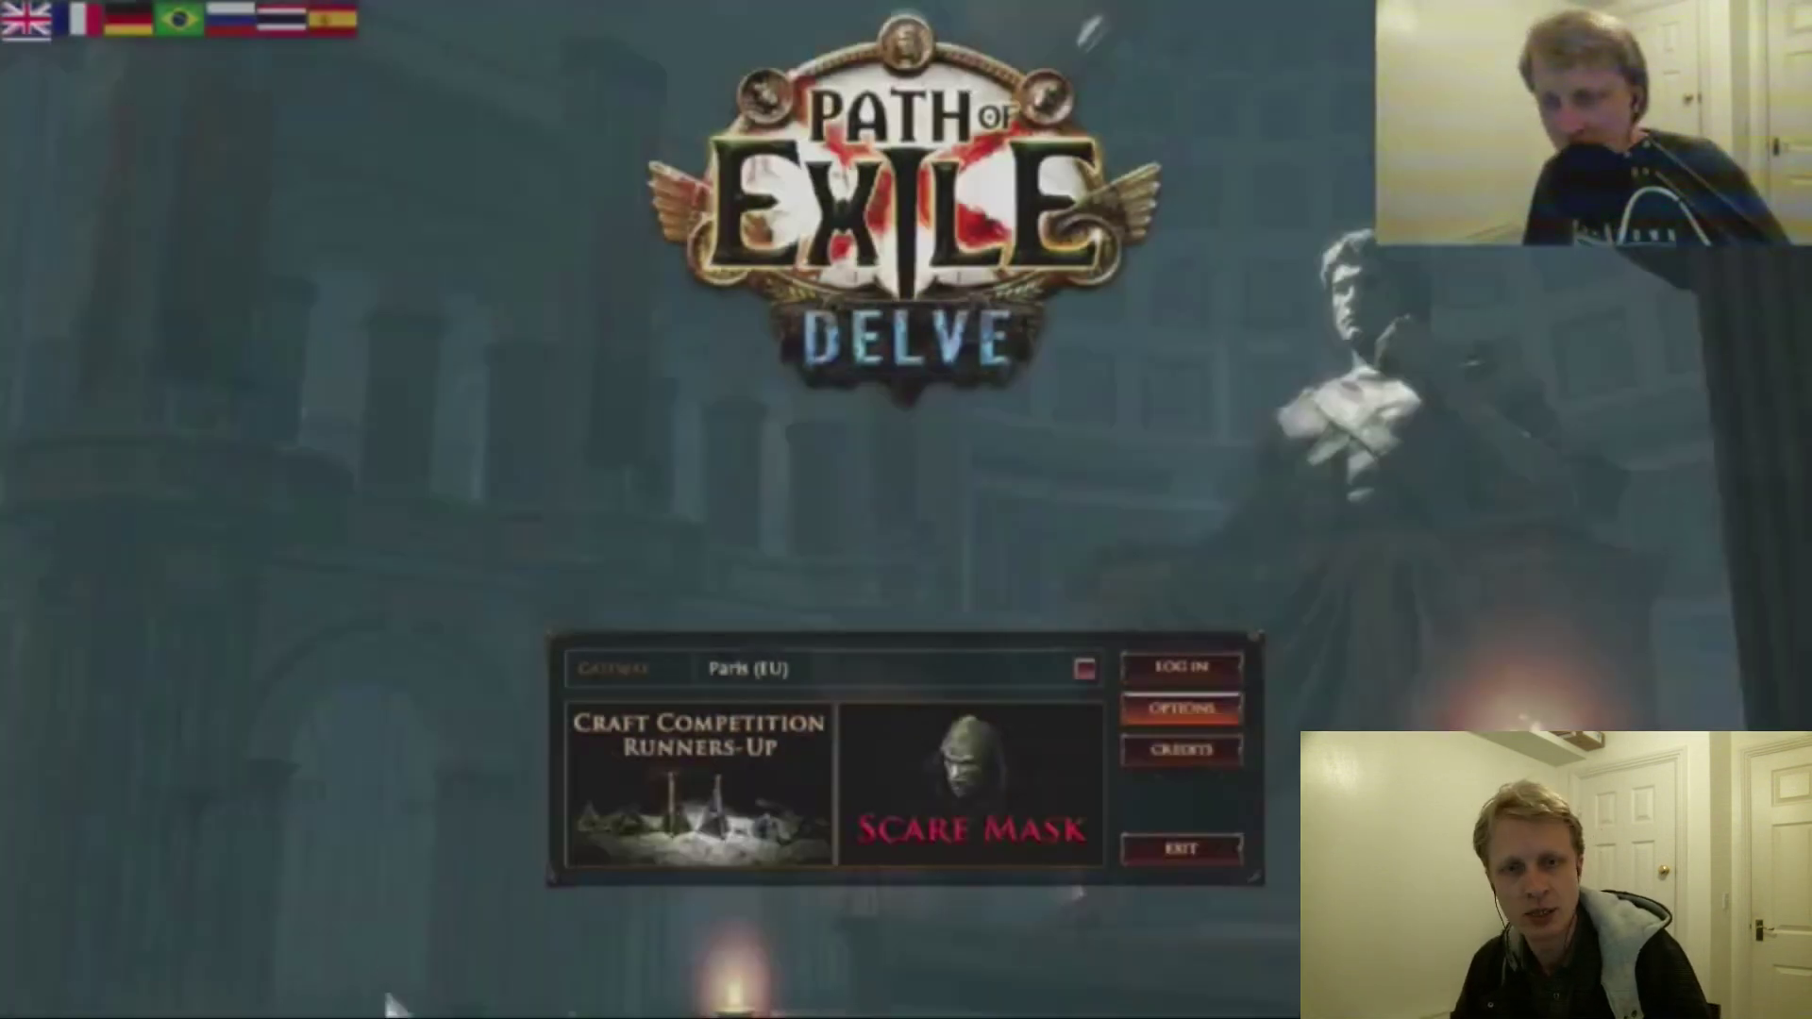
pyautogui.click(466, 943)
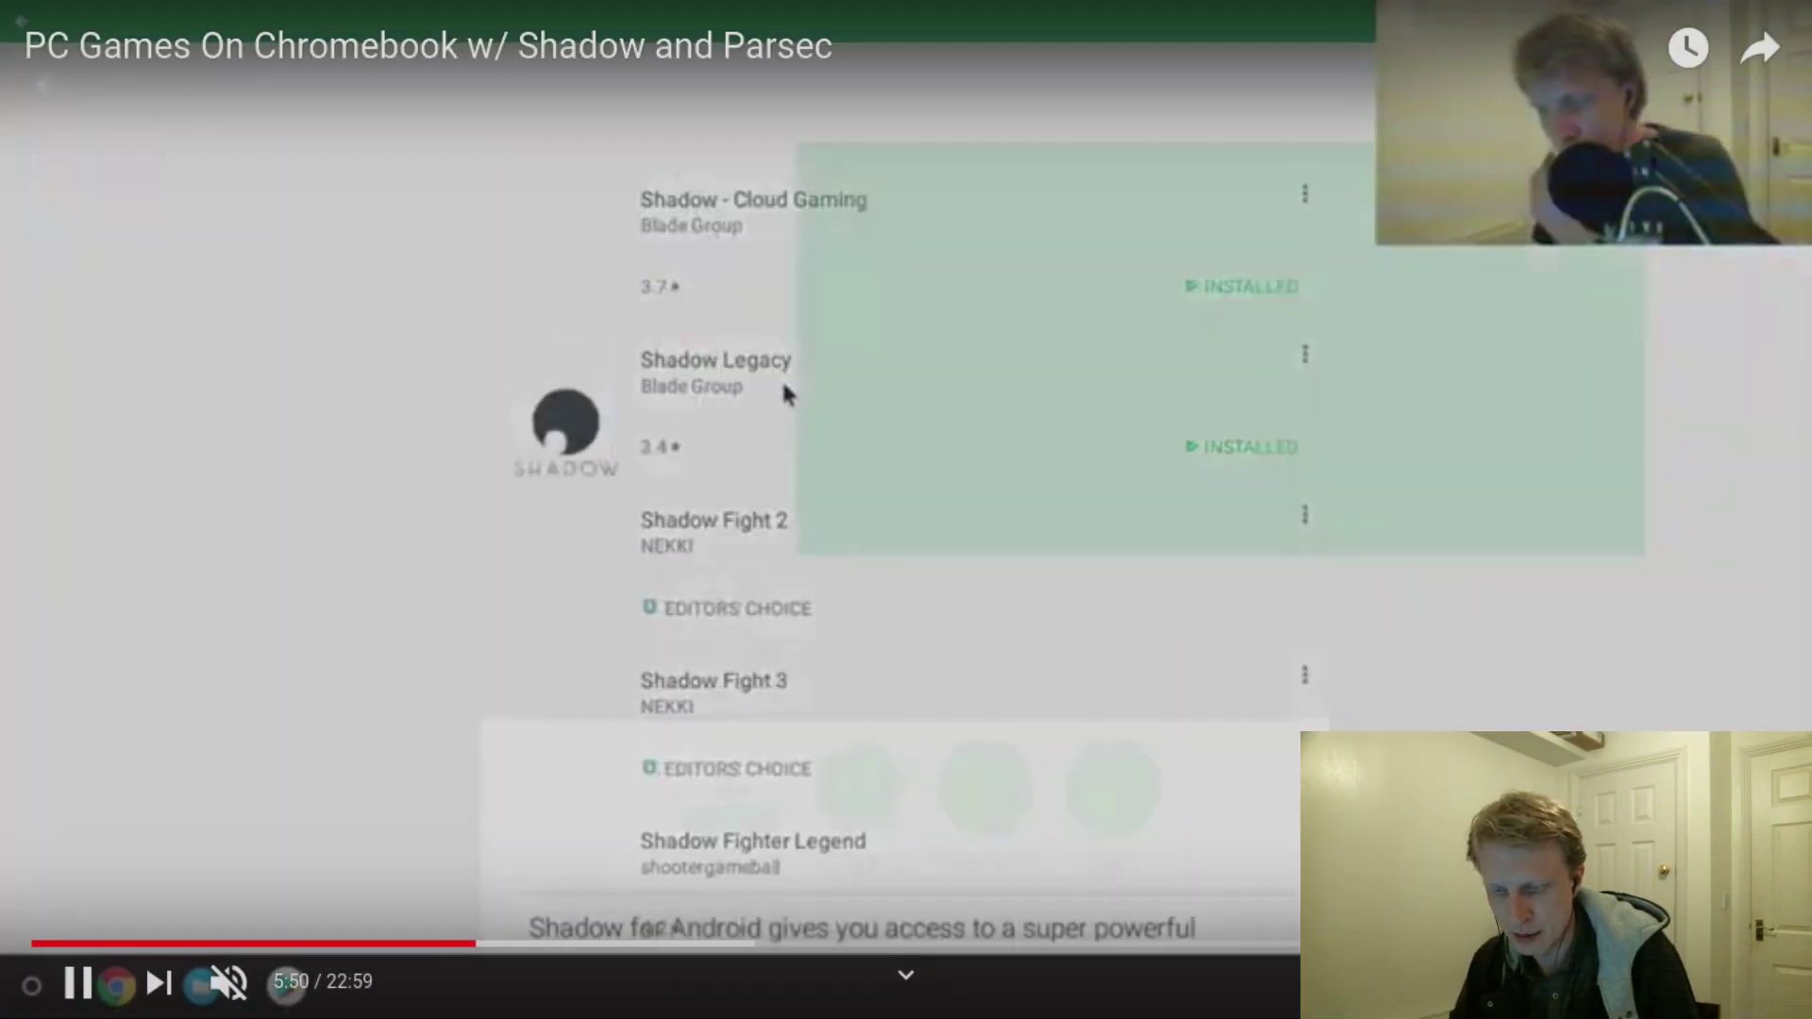
# - Seek the tutorial video ahead to 9:02, pause it there, and exit fullscreen
pyautogui.press('Right')
pyautogui.press('Right')
pyautogui.press('Right')
pyautogui.press('Right')
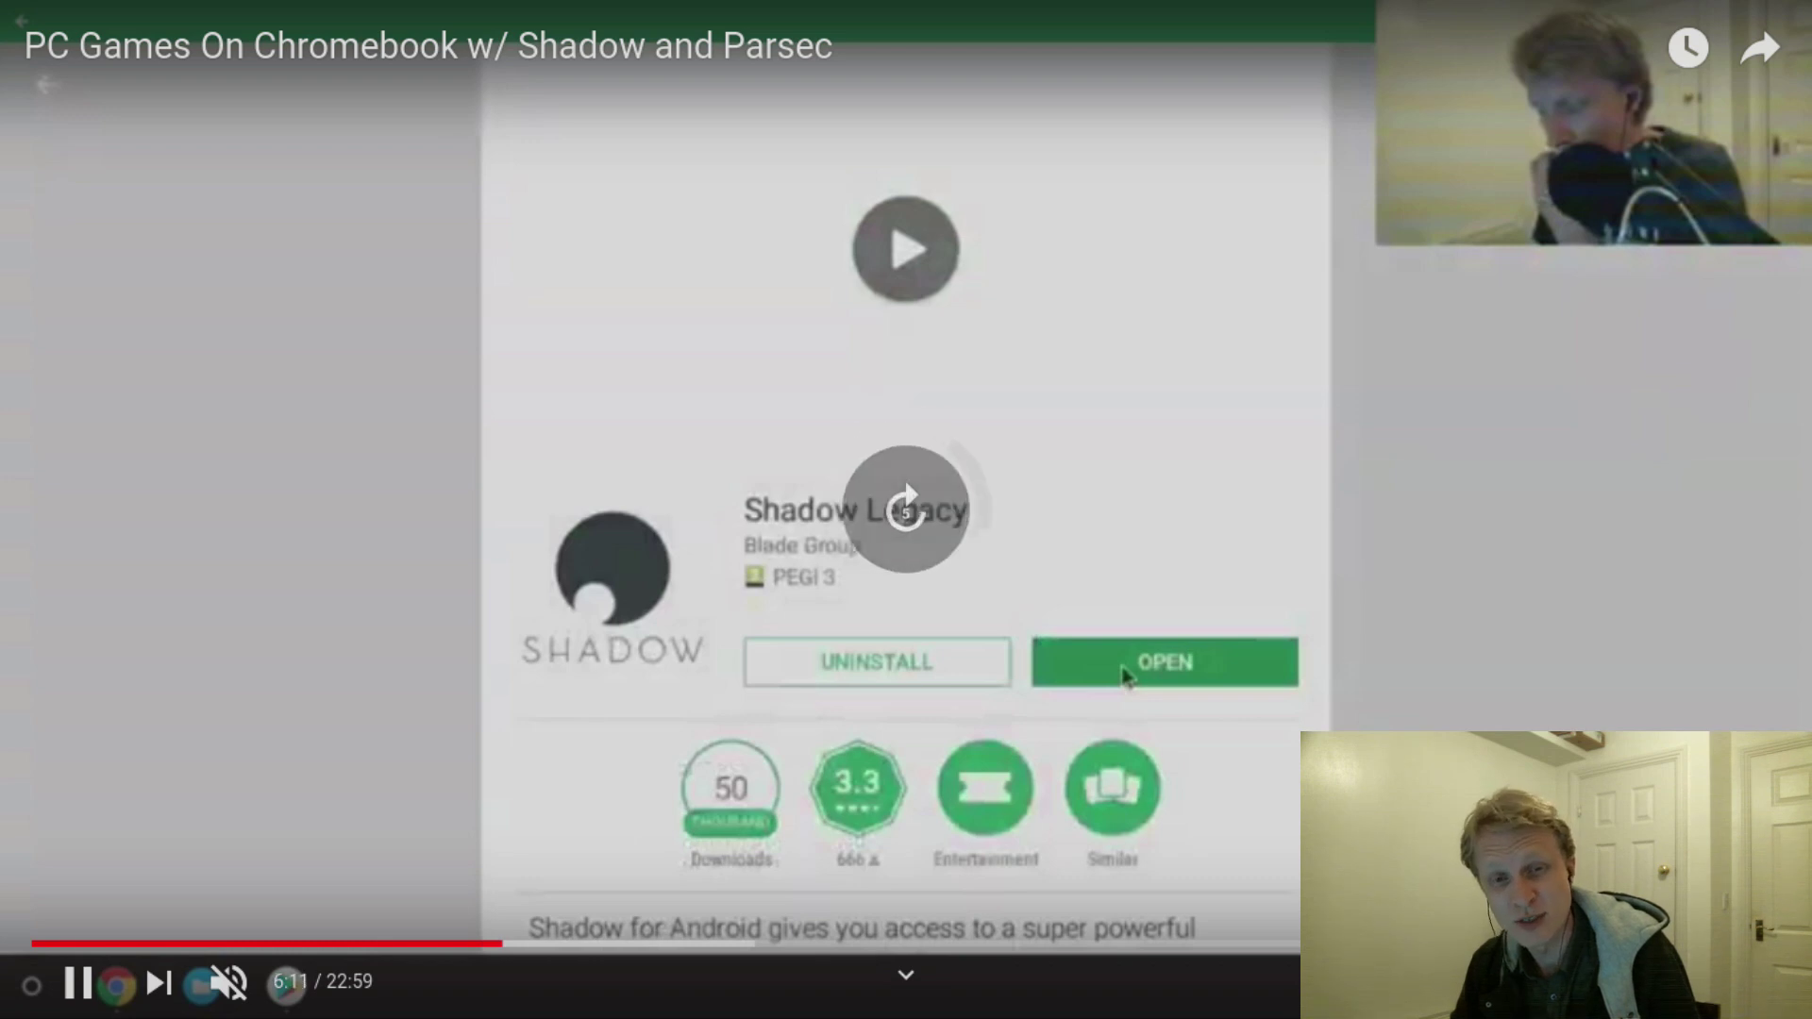
pyautogui.press('Right')
pyautogui.press('Right')
pyautogui.press('Right')
pyautogui.press('Right')
pyautogui.press('Right')
pyautogui.press('Right')
pyautogui.press('Right')
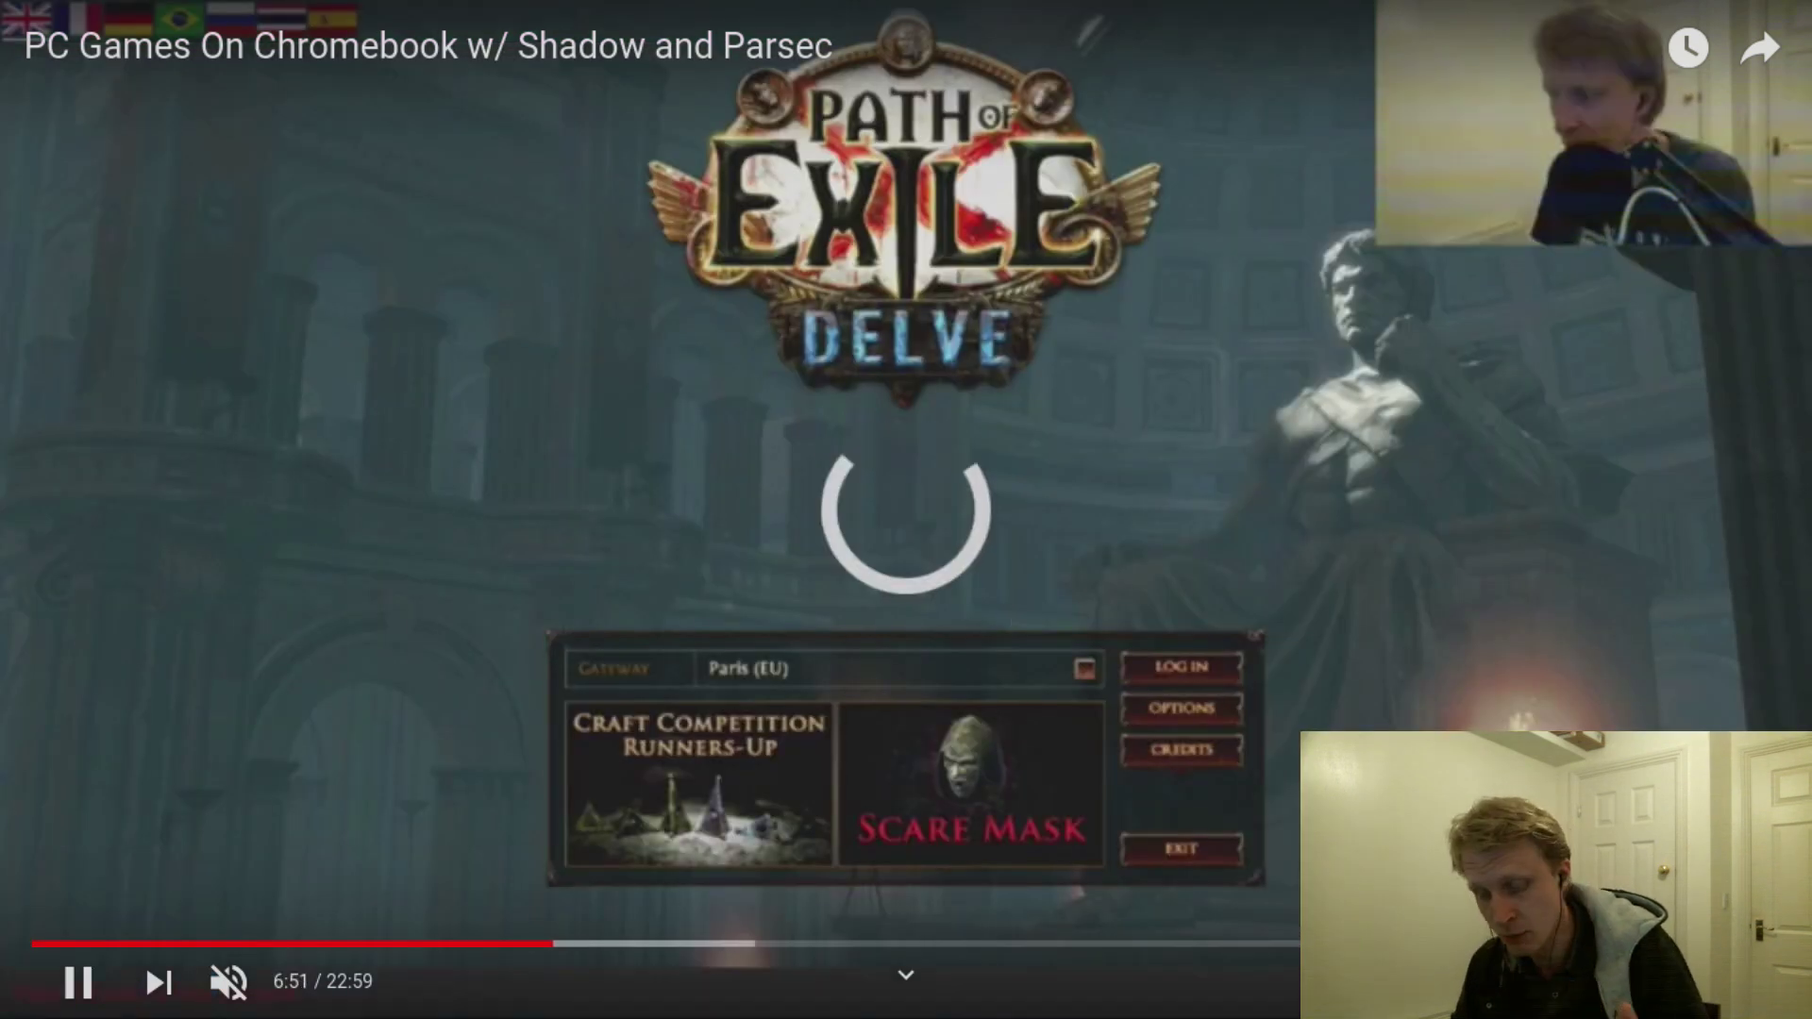
pyautogui.press('Right')
pyautogui.press('Right')
pyautogui.press('Right')
pyautogui.press('Right')
pyautogui.press('Right')
pyautogui.press('Right')
pyautogui.press('Right')
pyautogui.press('Right')
pyautogui.press('Right')
pyautogui.press('Right')
pyautogui.press('Right')
pyautogui.press('Right')
pyautogui.press('Right')
pyautogui.press('Right')
pyautogui.press('Right')
pyautogui.press('Right')
pyautogui.press('Right')
pyautogui.press('Right')
pyautogui.press('Right')
pyautogui.press('Right')
pyautogui.press('Right')
pyautogui.press('Right')
pyautogui.press('Right')
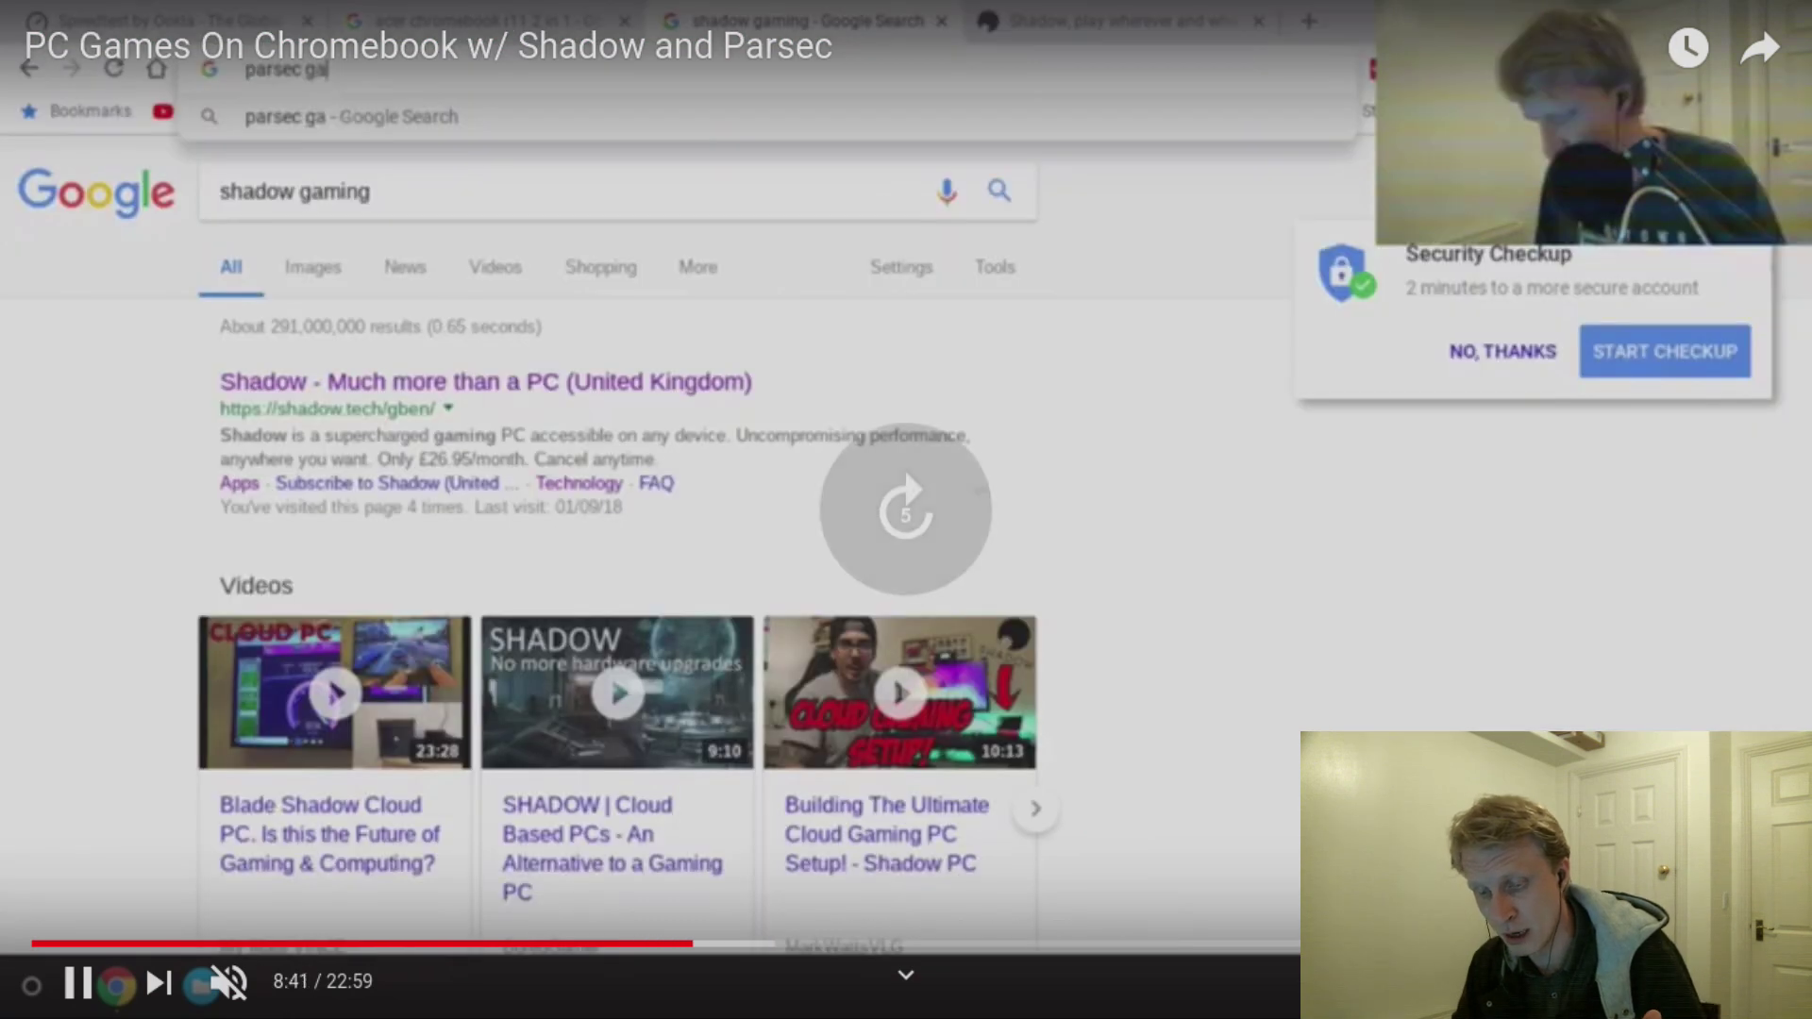
pyautogui.press('Right')
pyautogui.press('Right')
pyautogui.press('Right')
pyautogui.press('Right')
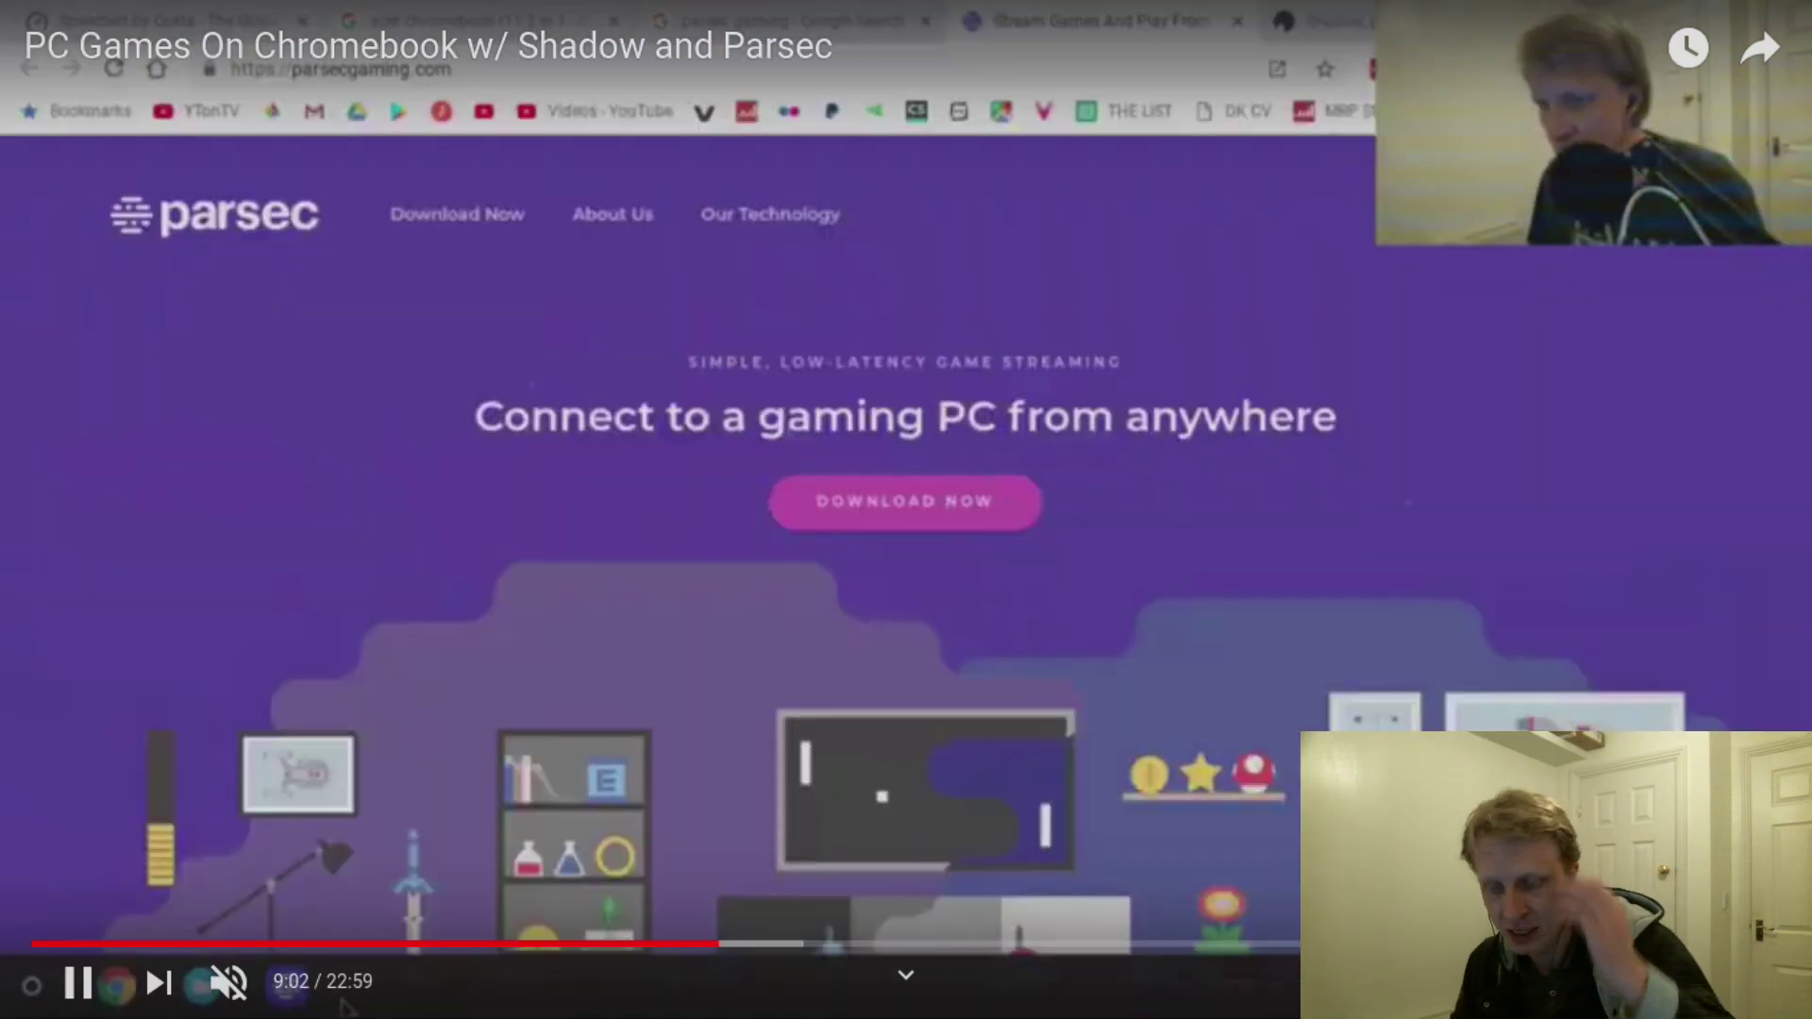
pyautogui.press('space')
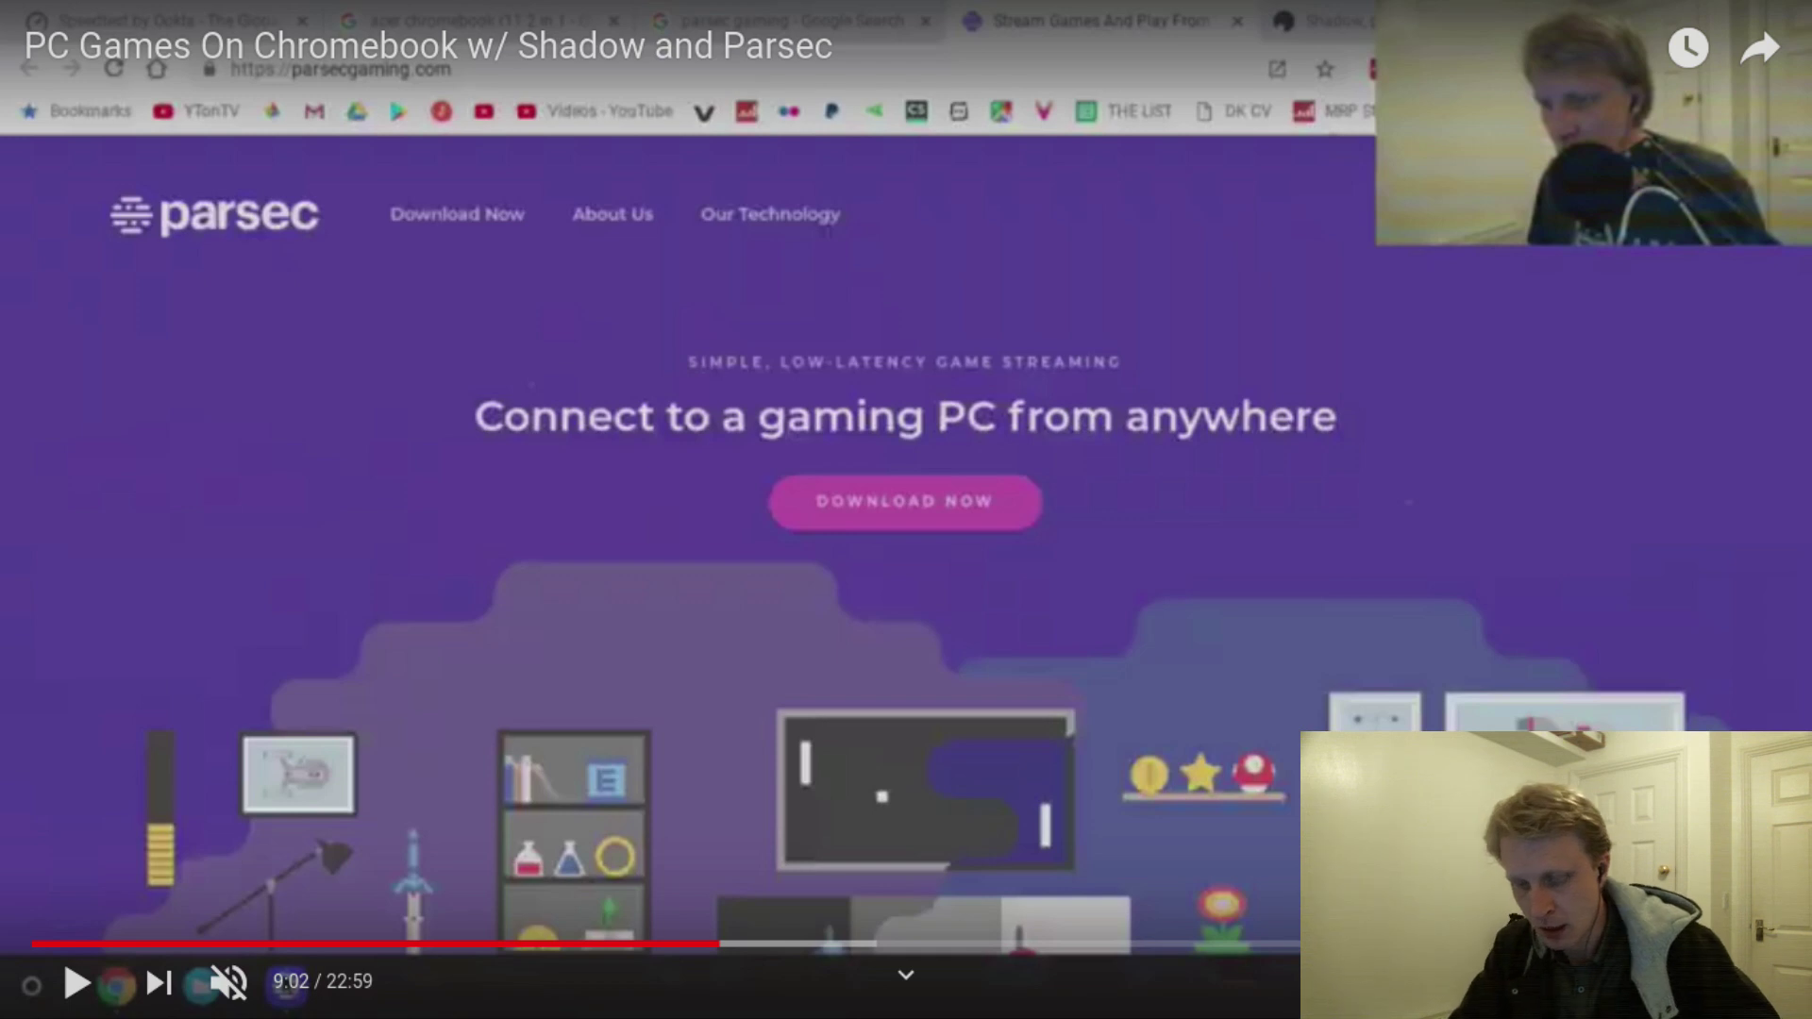
pyautogui.press('Escape')
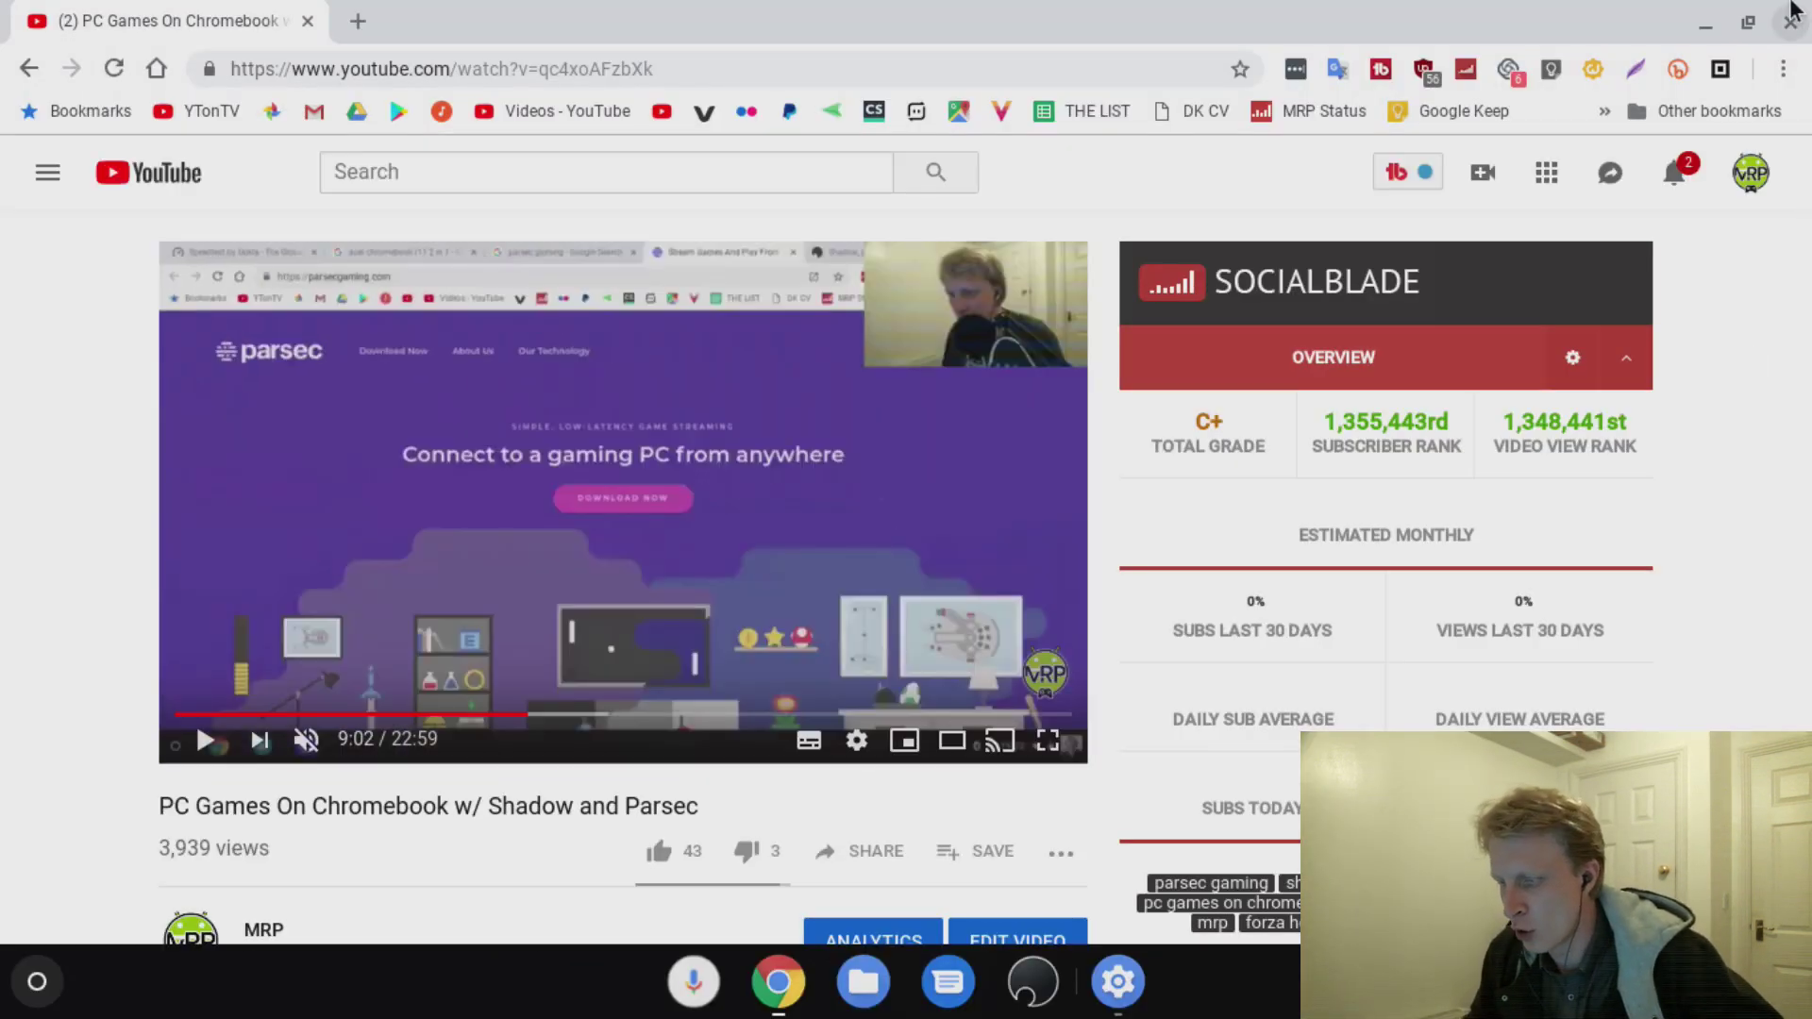
# - Close the Chrome window holding the YouTube tutorial
pyautogui.click(1790, 21)
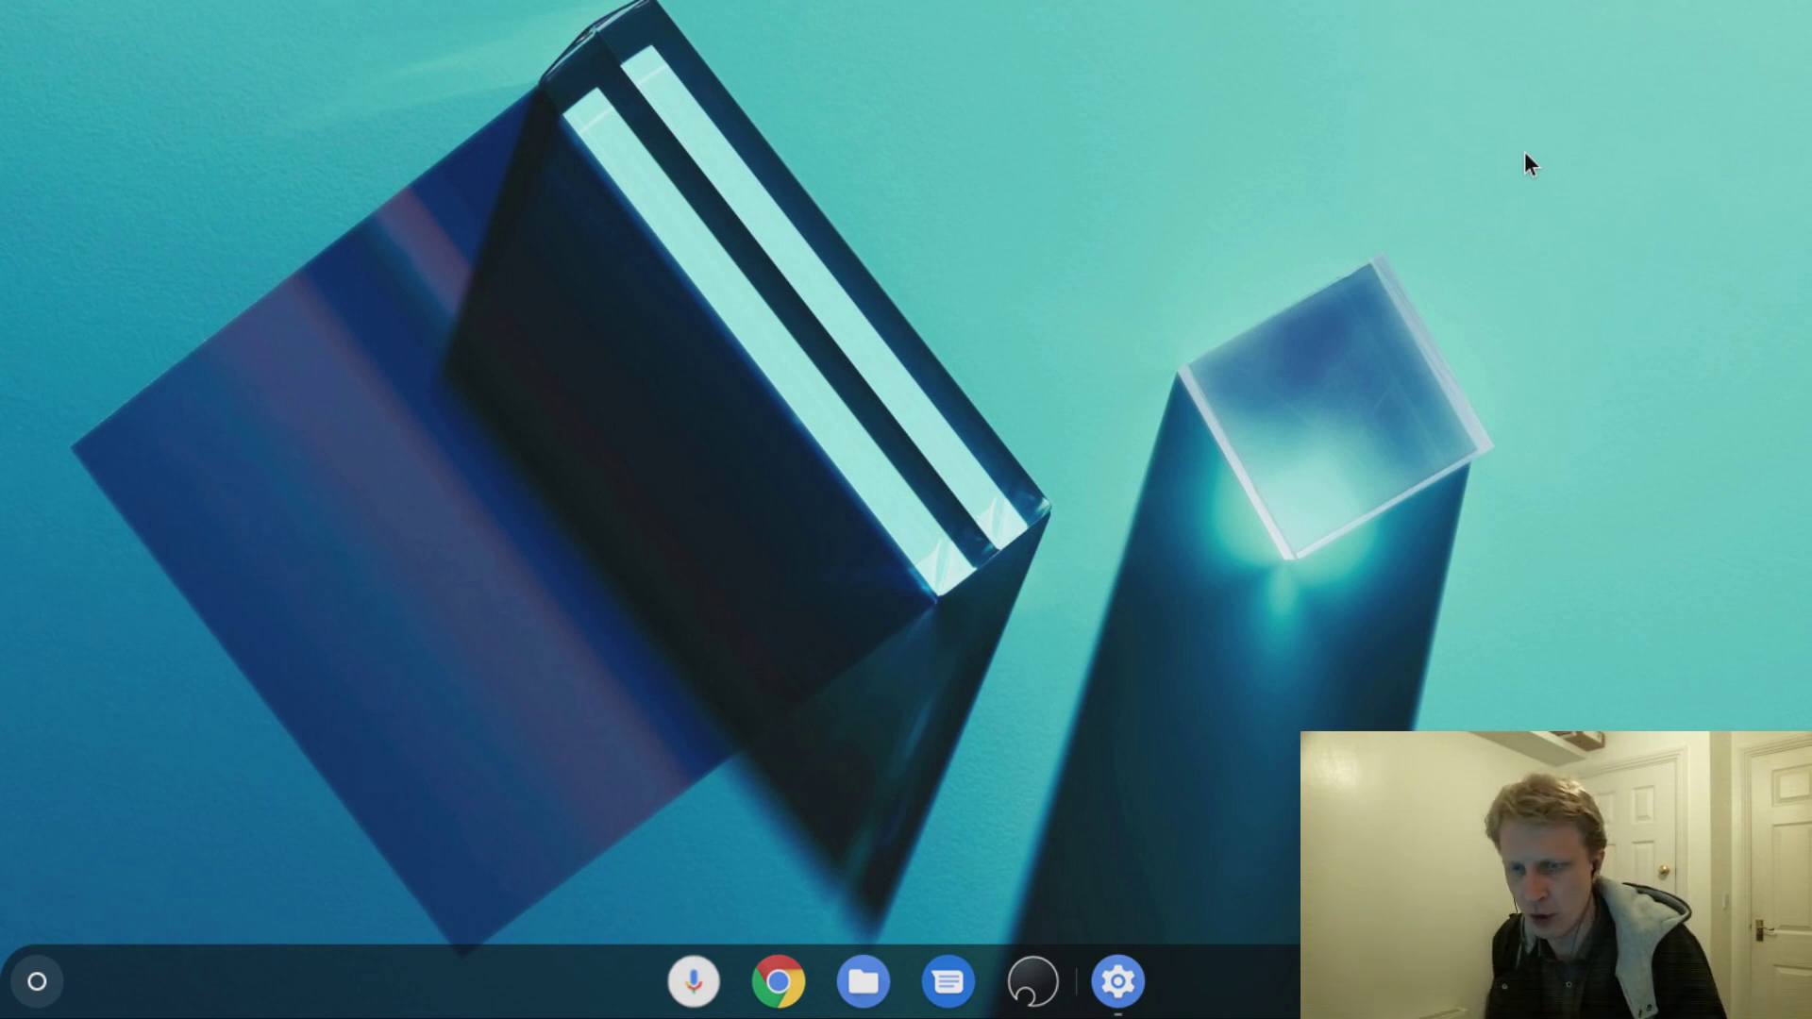
pyautogui.press('super')
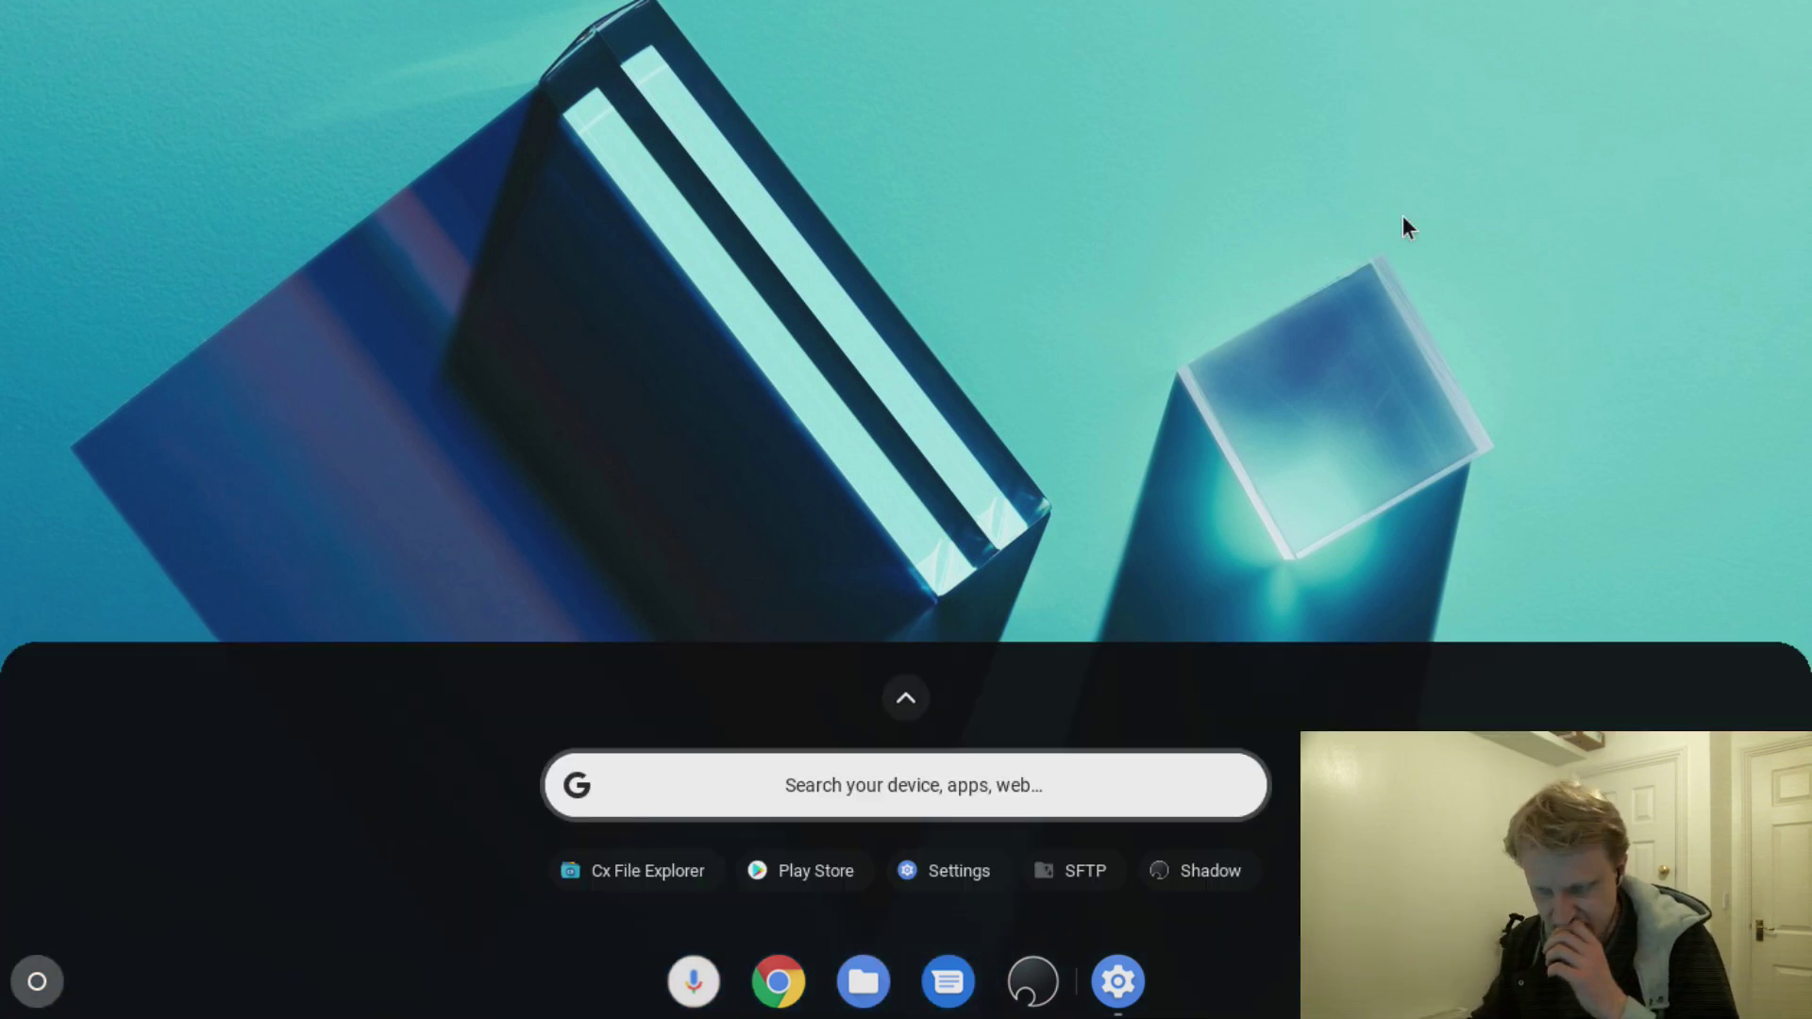
pyautogui.click(904, 682)
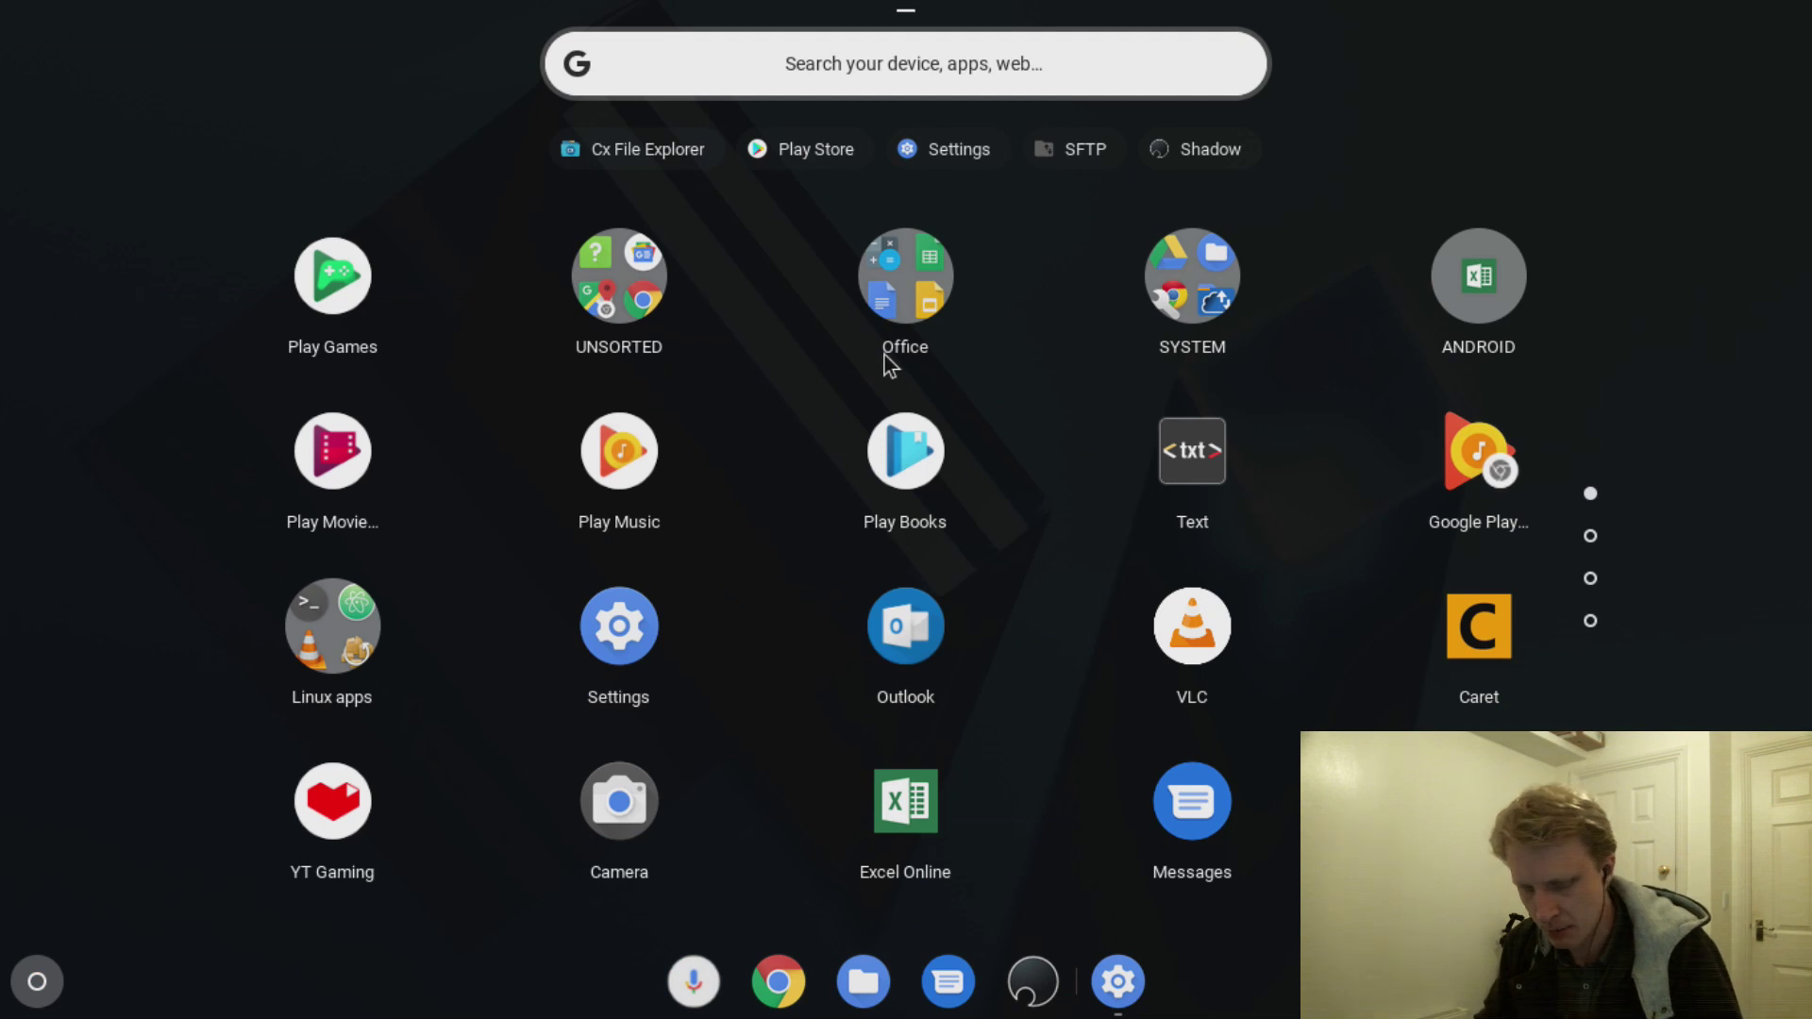
pyautogui.click(1385, 593)
pyautogui.click(1119, 979)
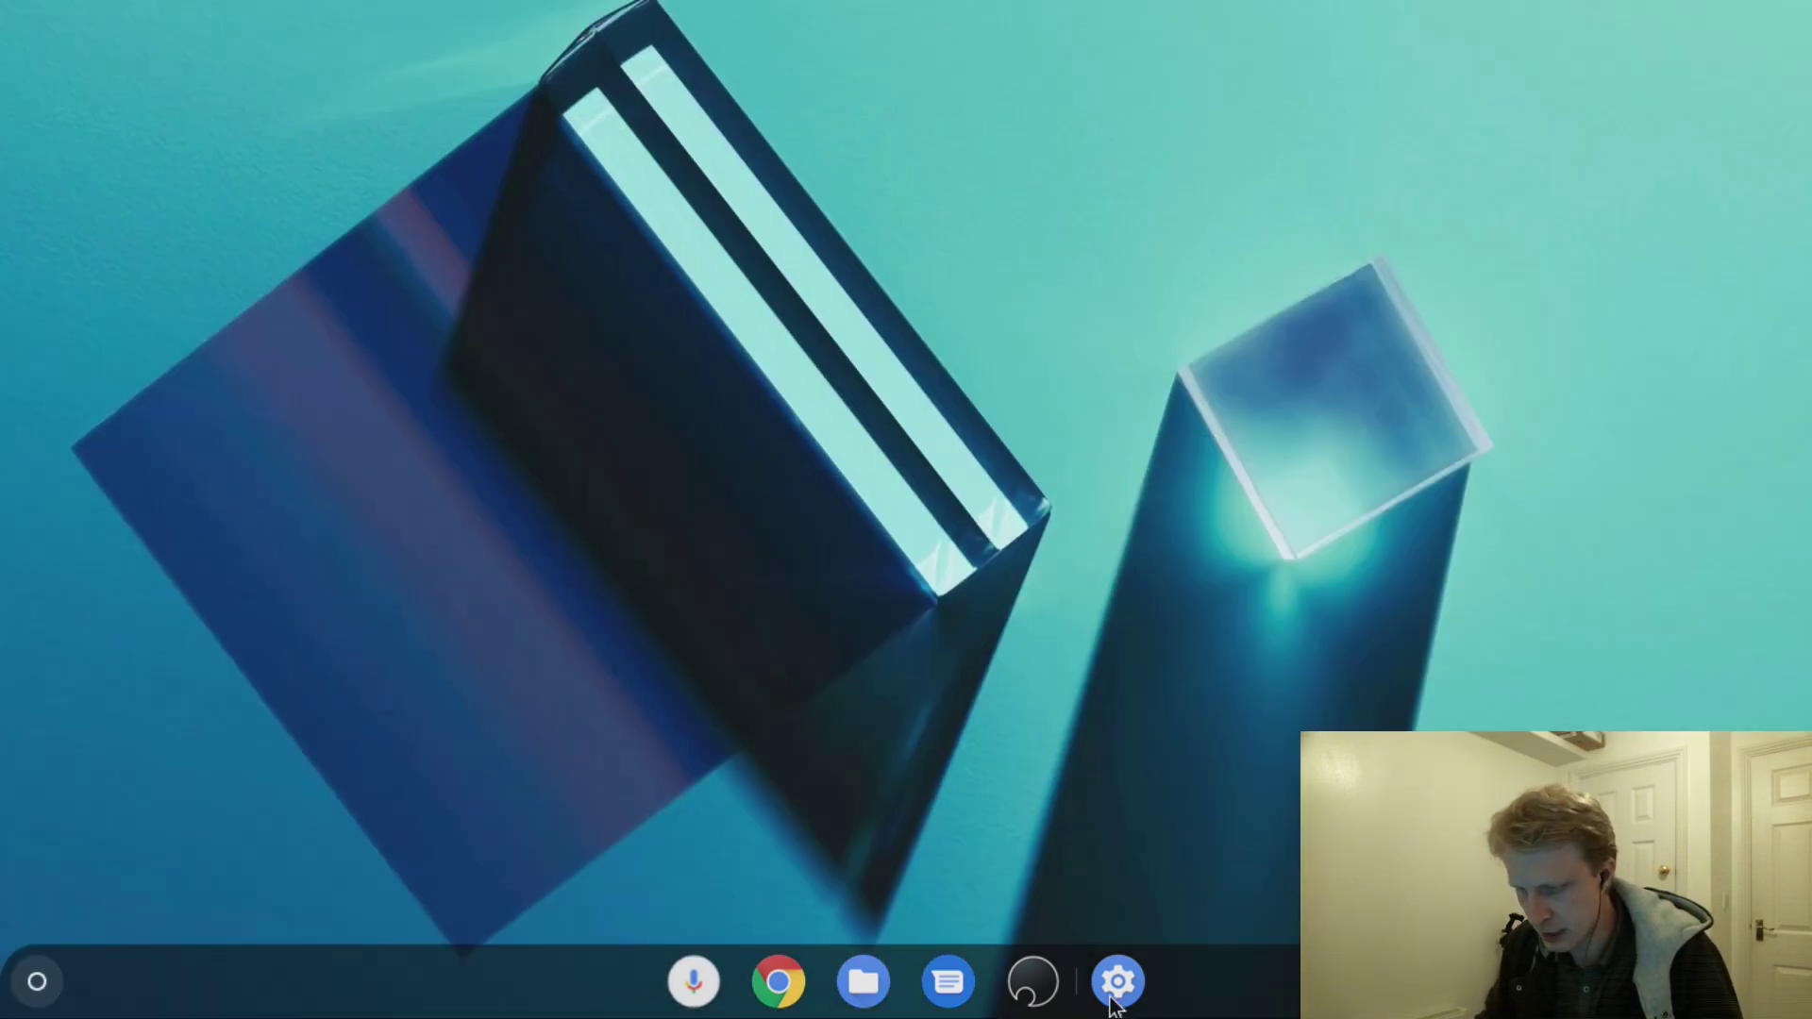
pyautogui.write('keyboard')
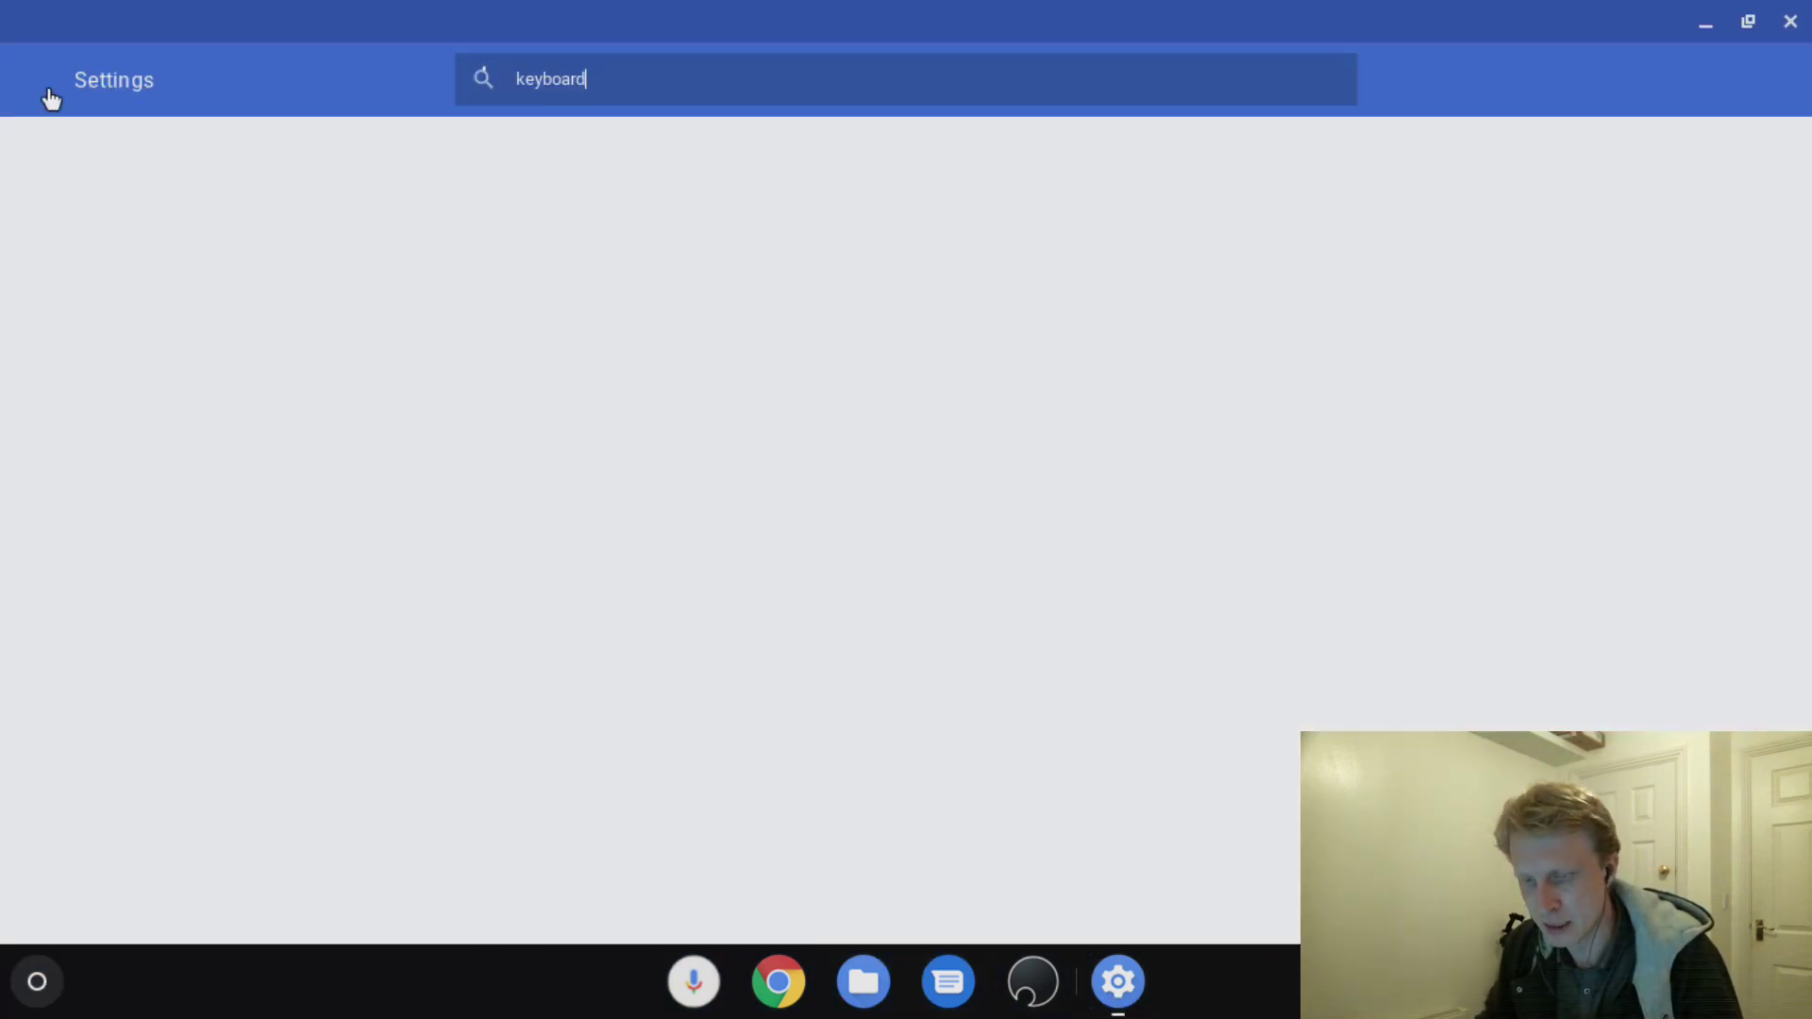
pyautogui.click(492, 155)
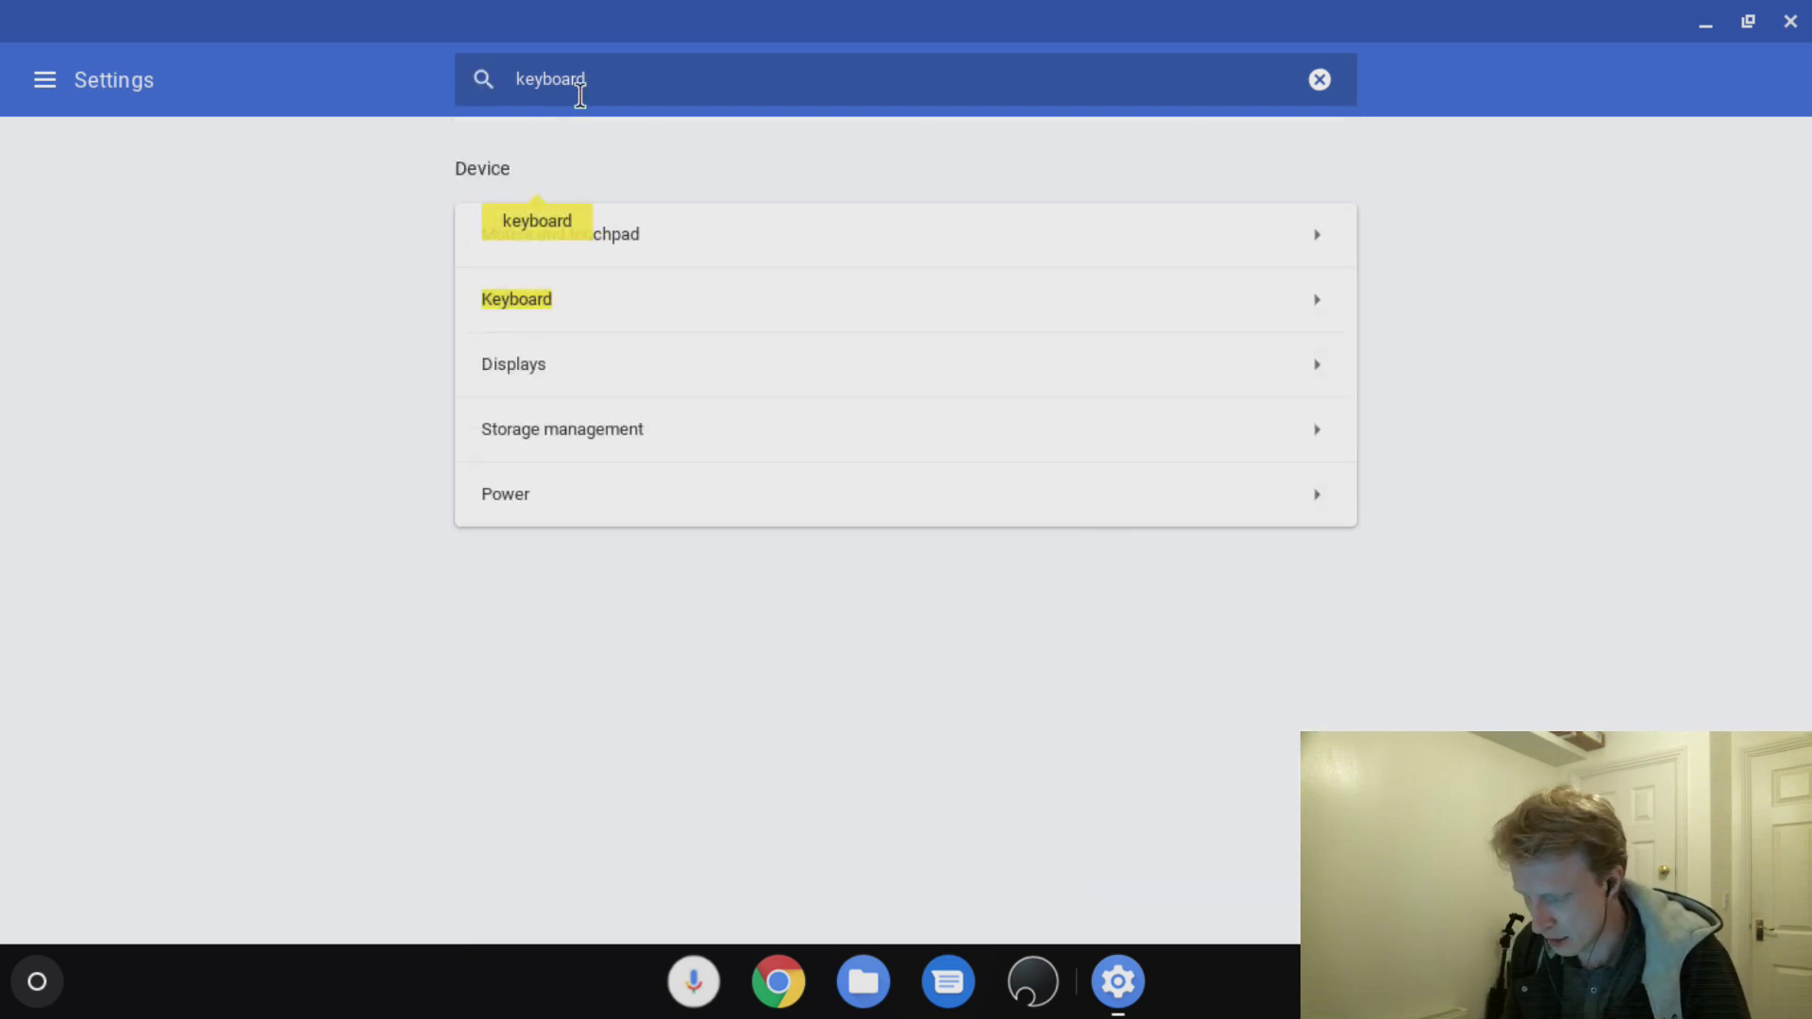
pyautogui.click(1319, 79)
pyautogui.write('about')
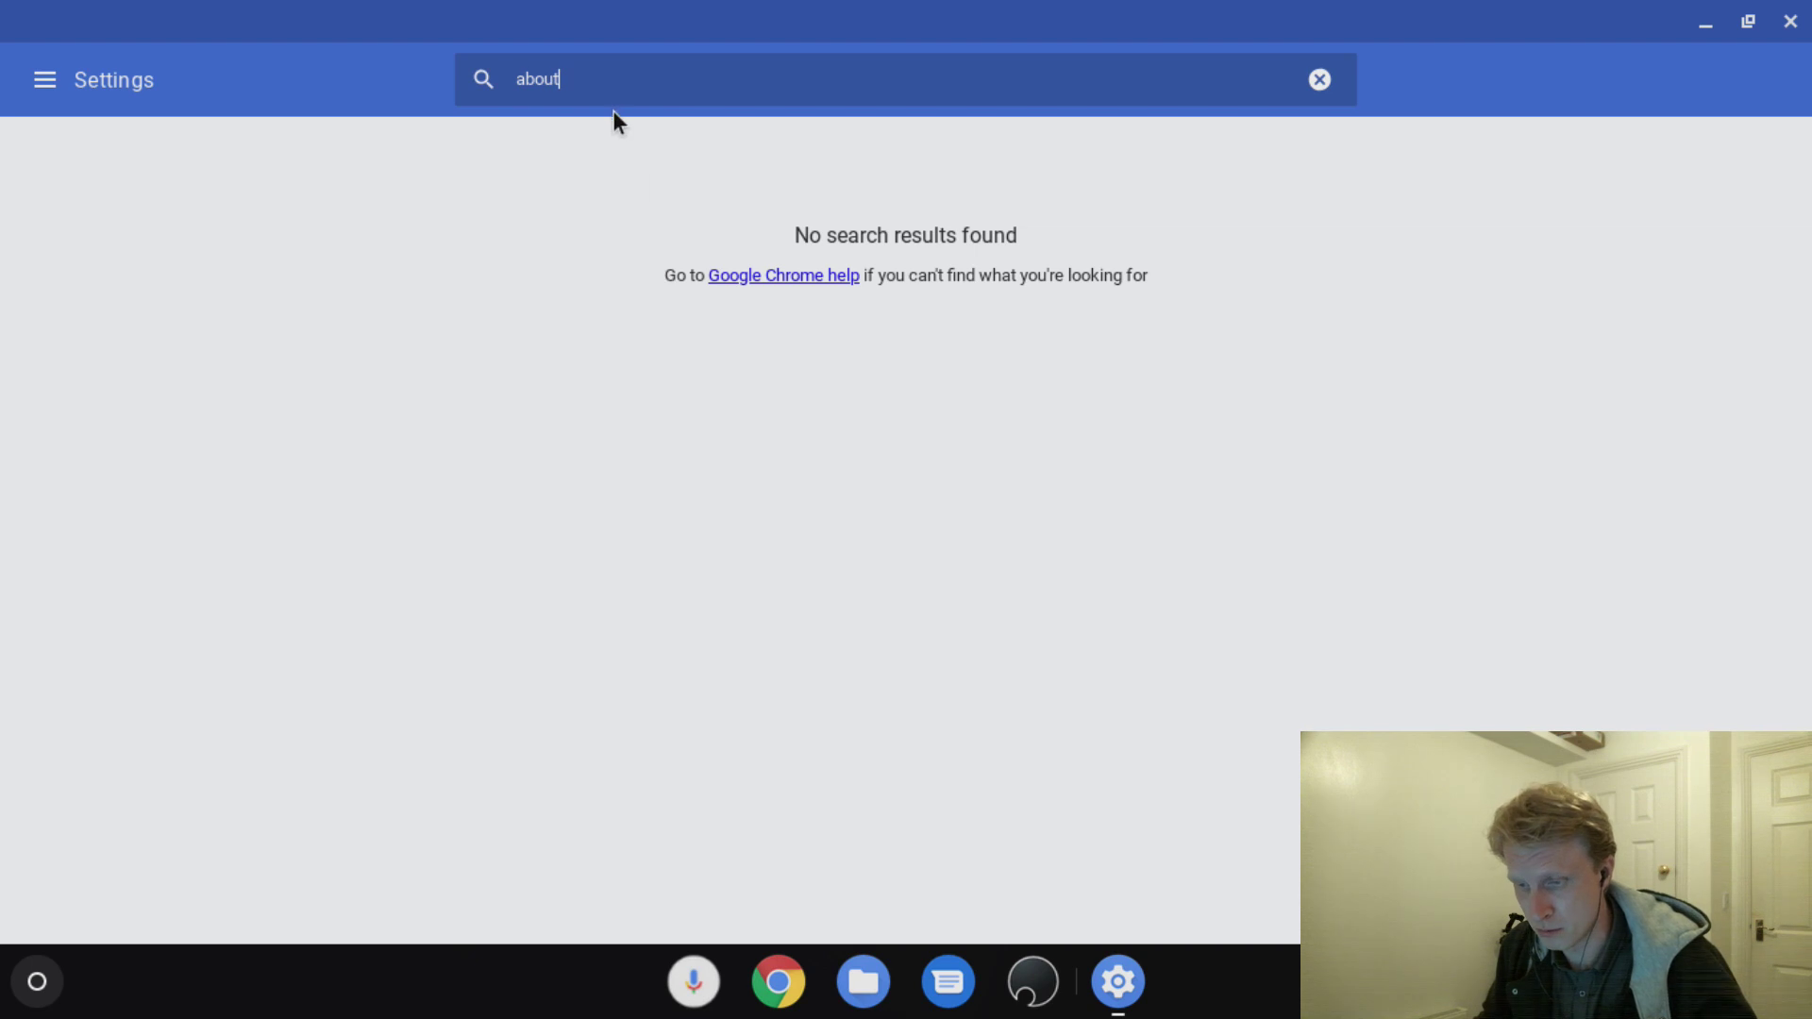
pyautogui.click(54, 83)
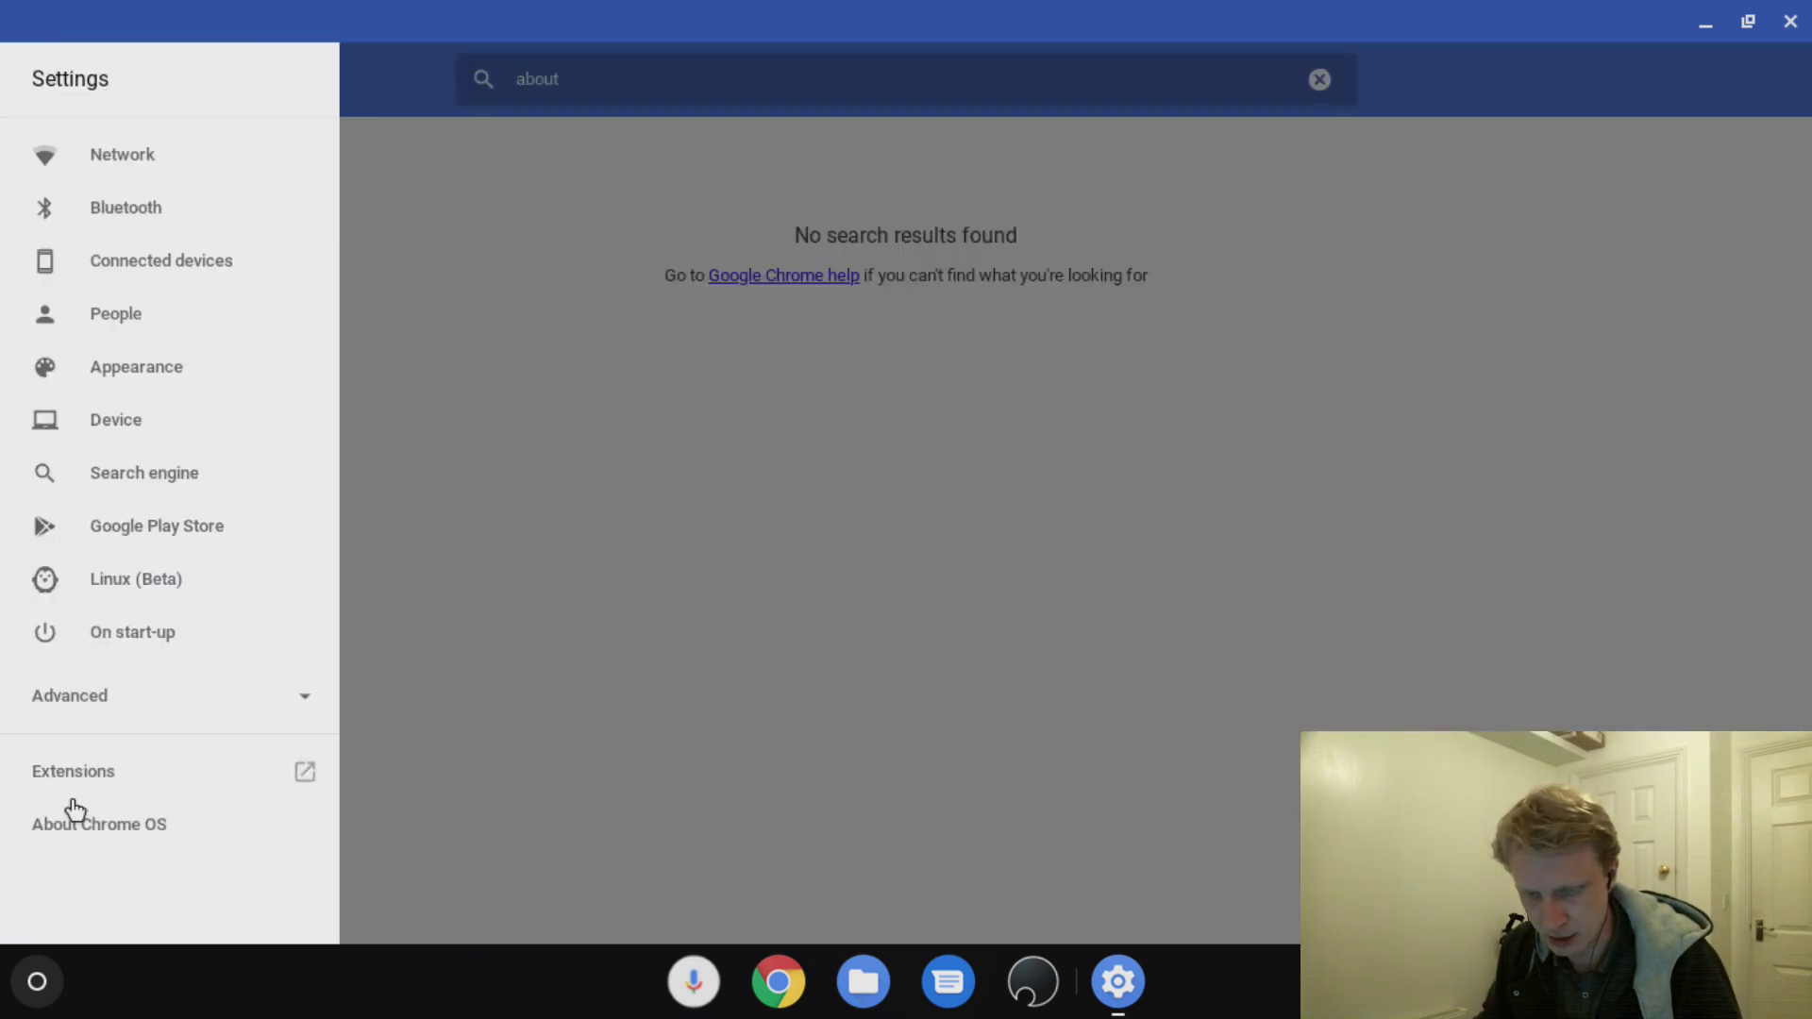
pyautogui.click(104, 834)
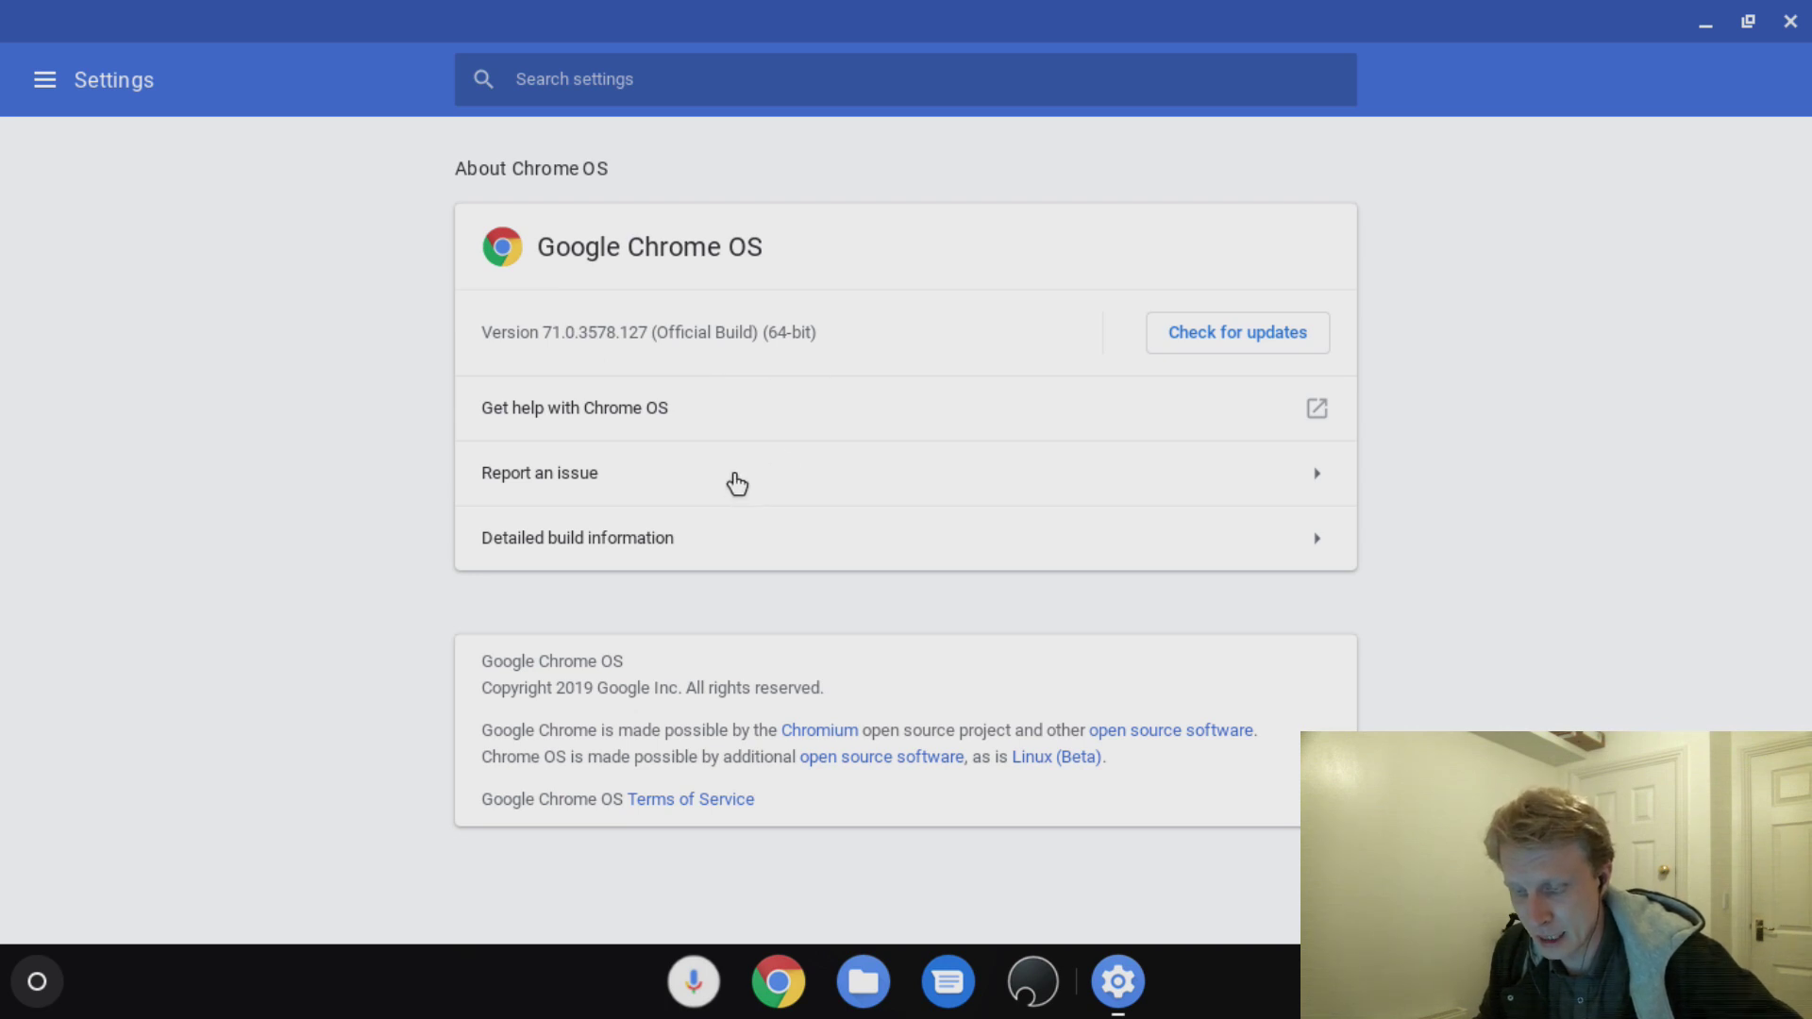
pyautogui.click(1792, 23)
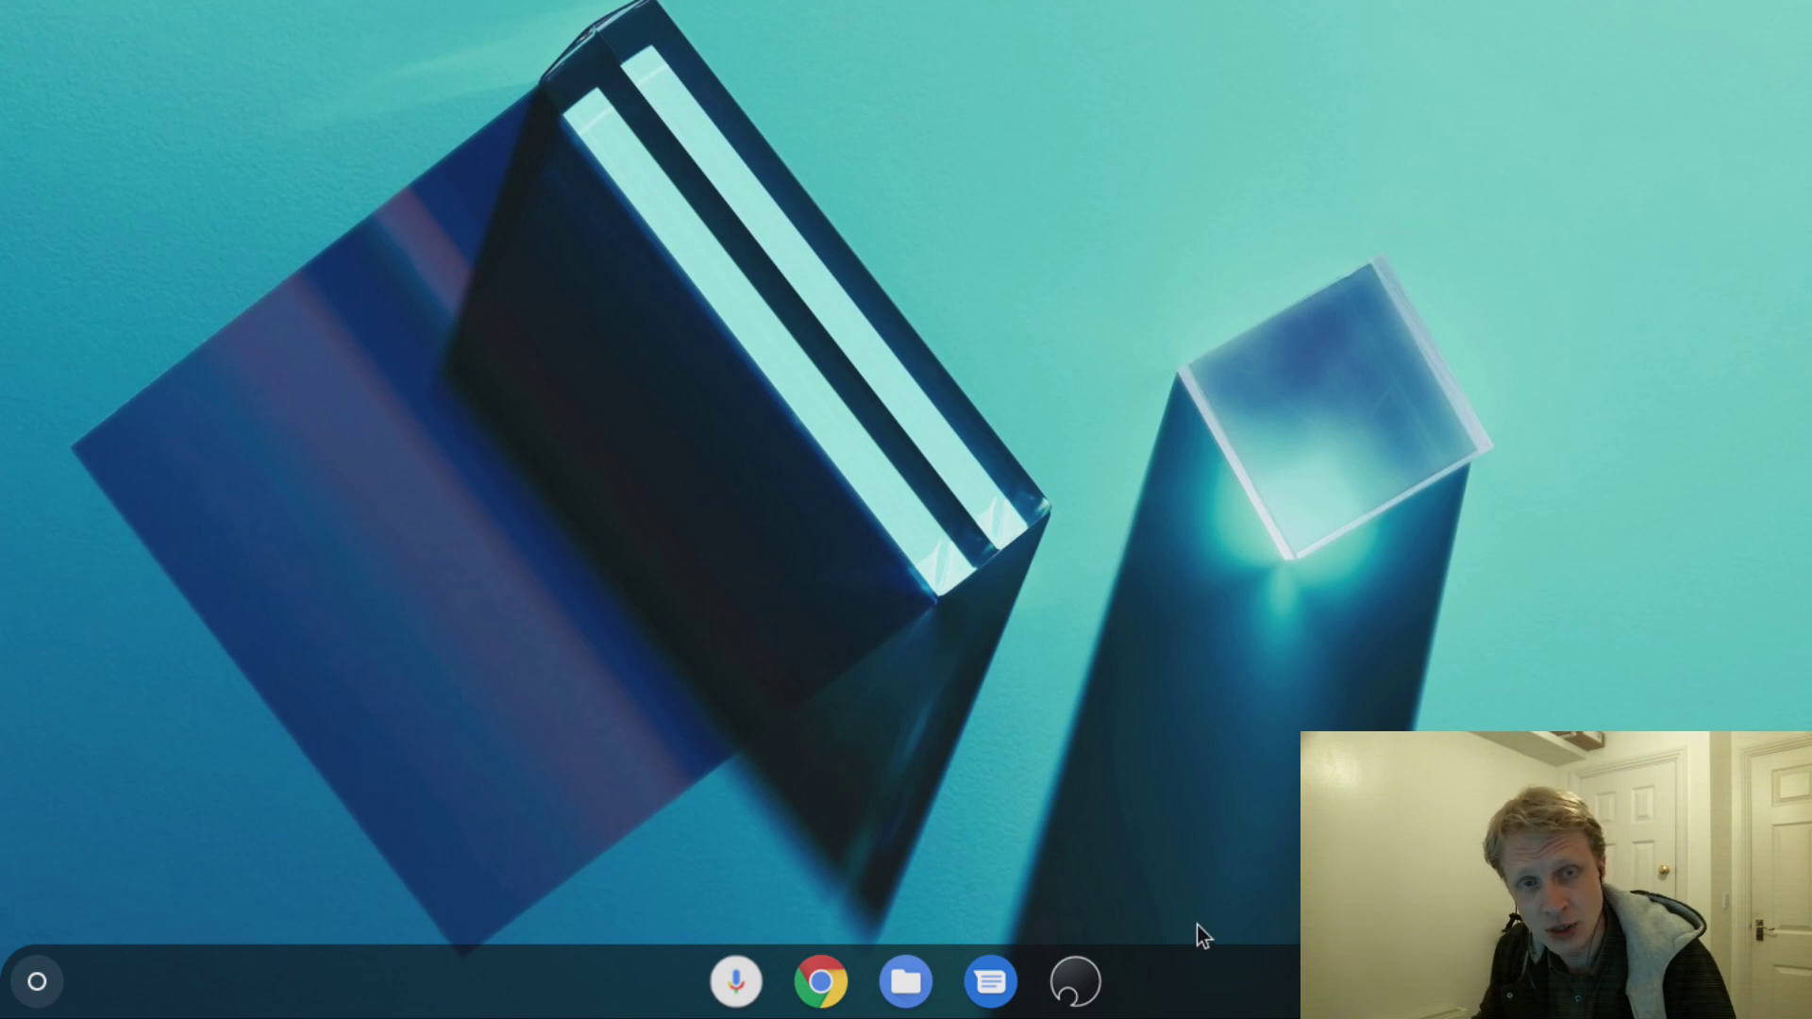
# - Open the Shadow app from the shelf and start connecting to the cloud PC
pyautogui.click(1085, 990)
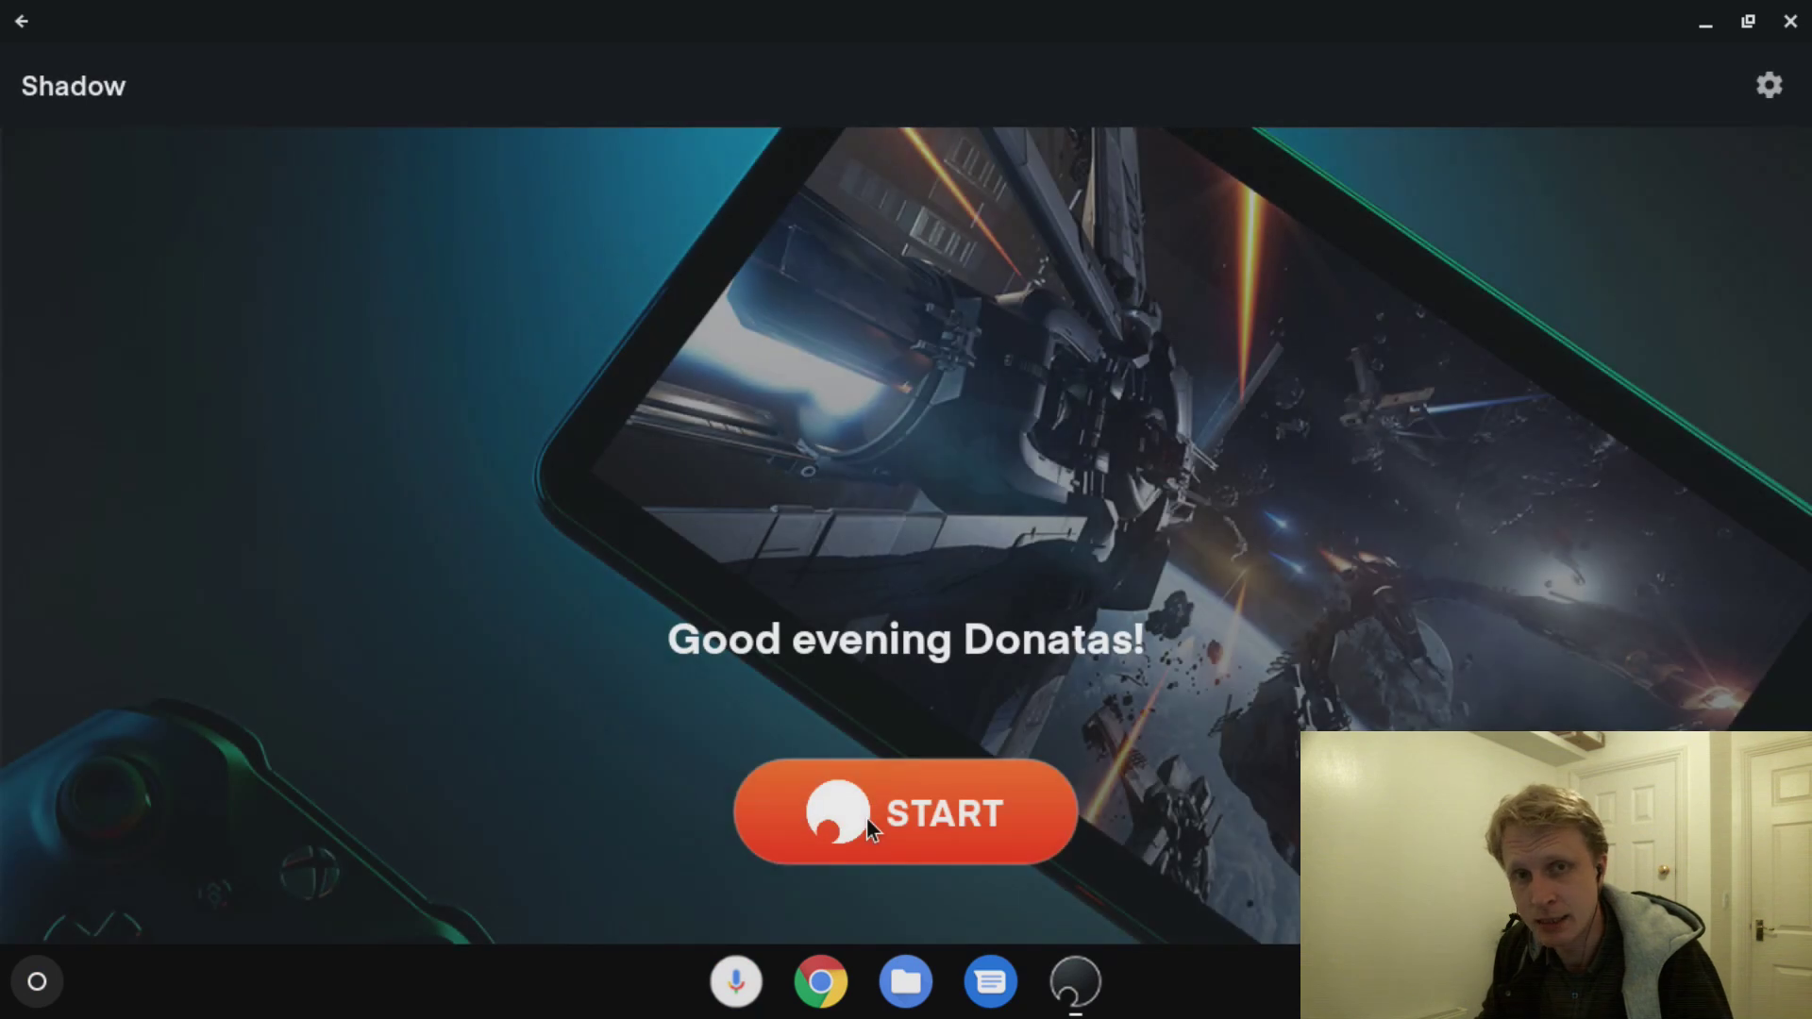
pyautogui.click(921, 836)
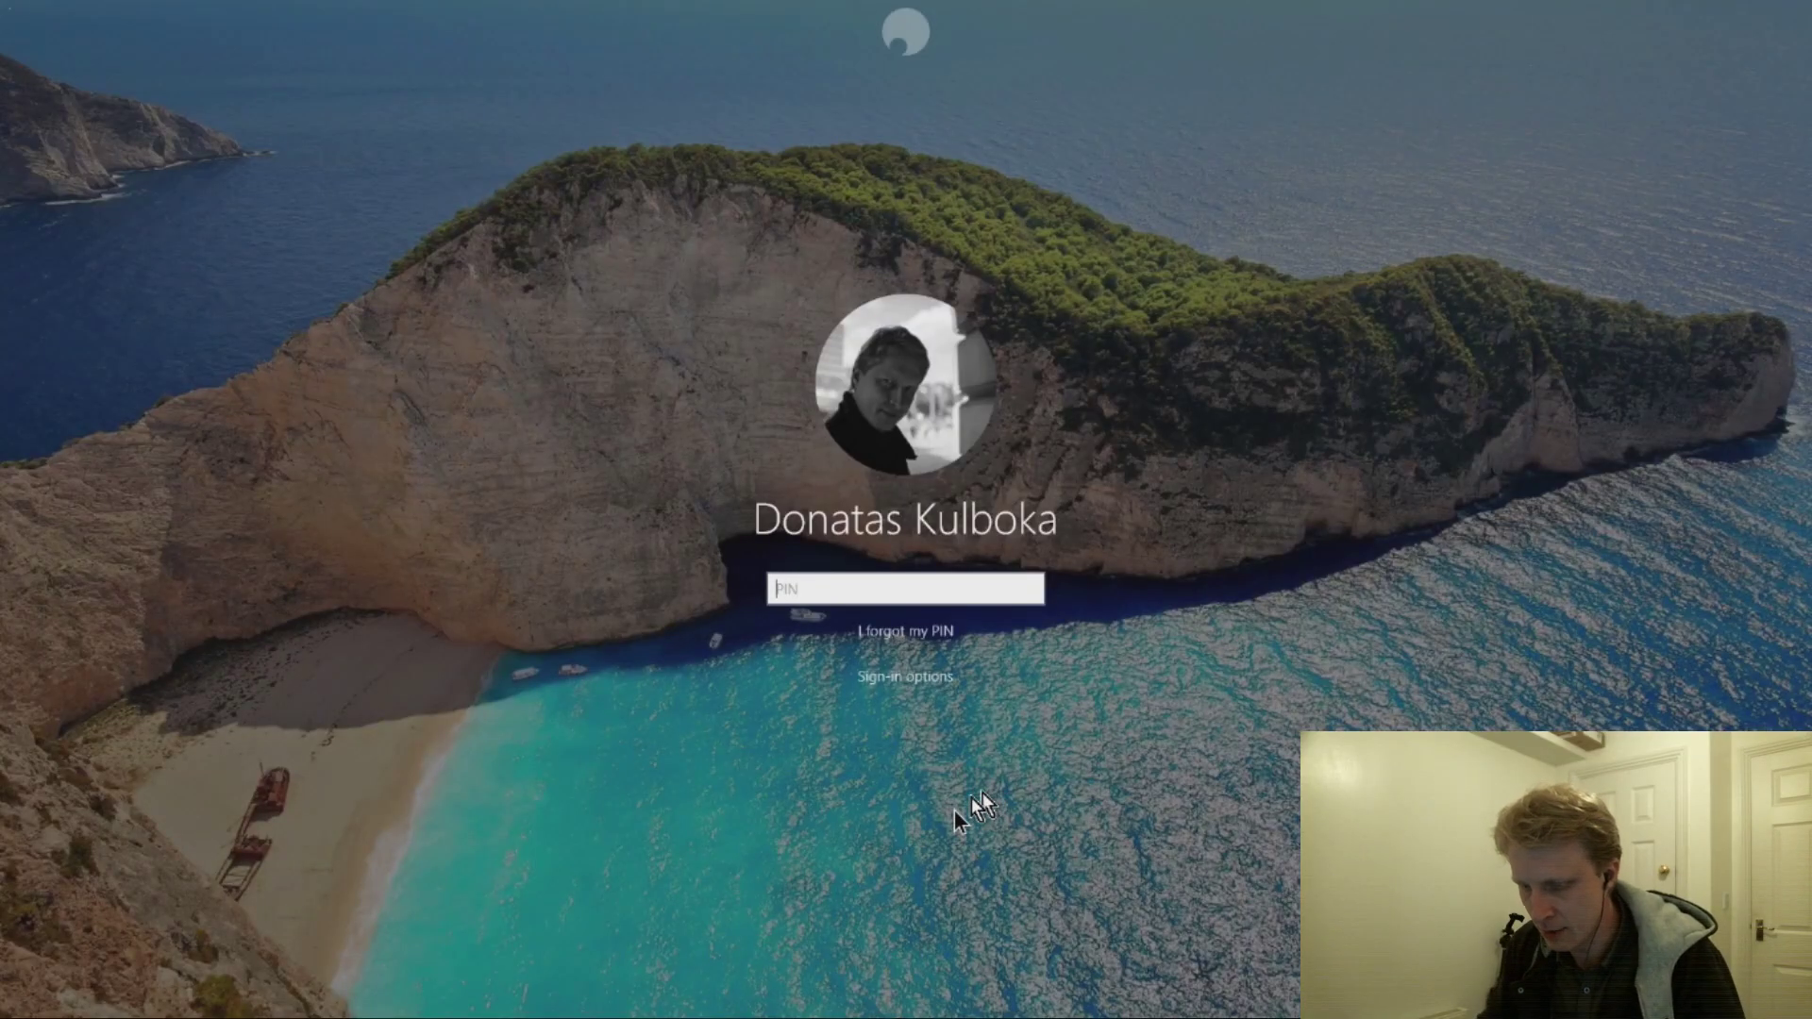
# - Enter the account PIN on the Windows 10 lock screen
pyautogui.write('****')
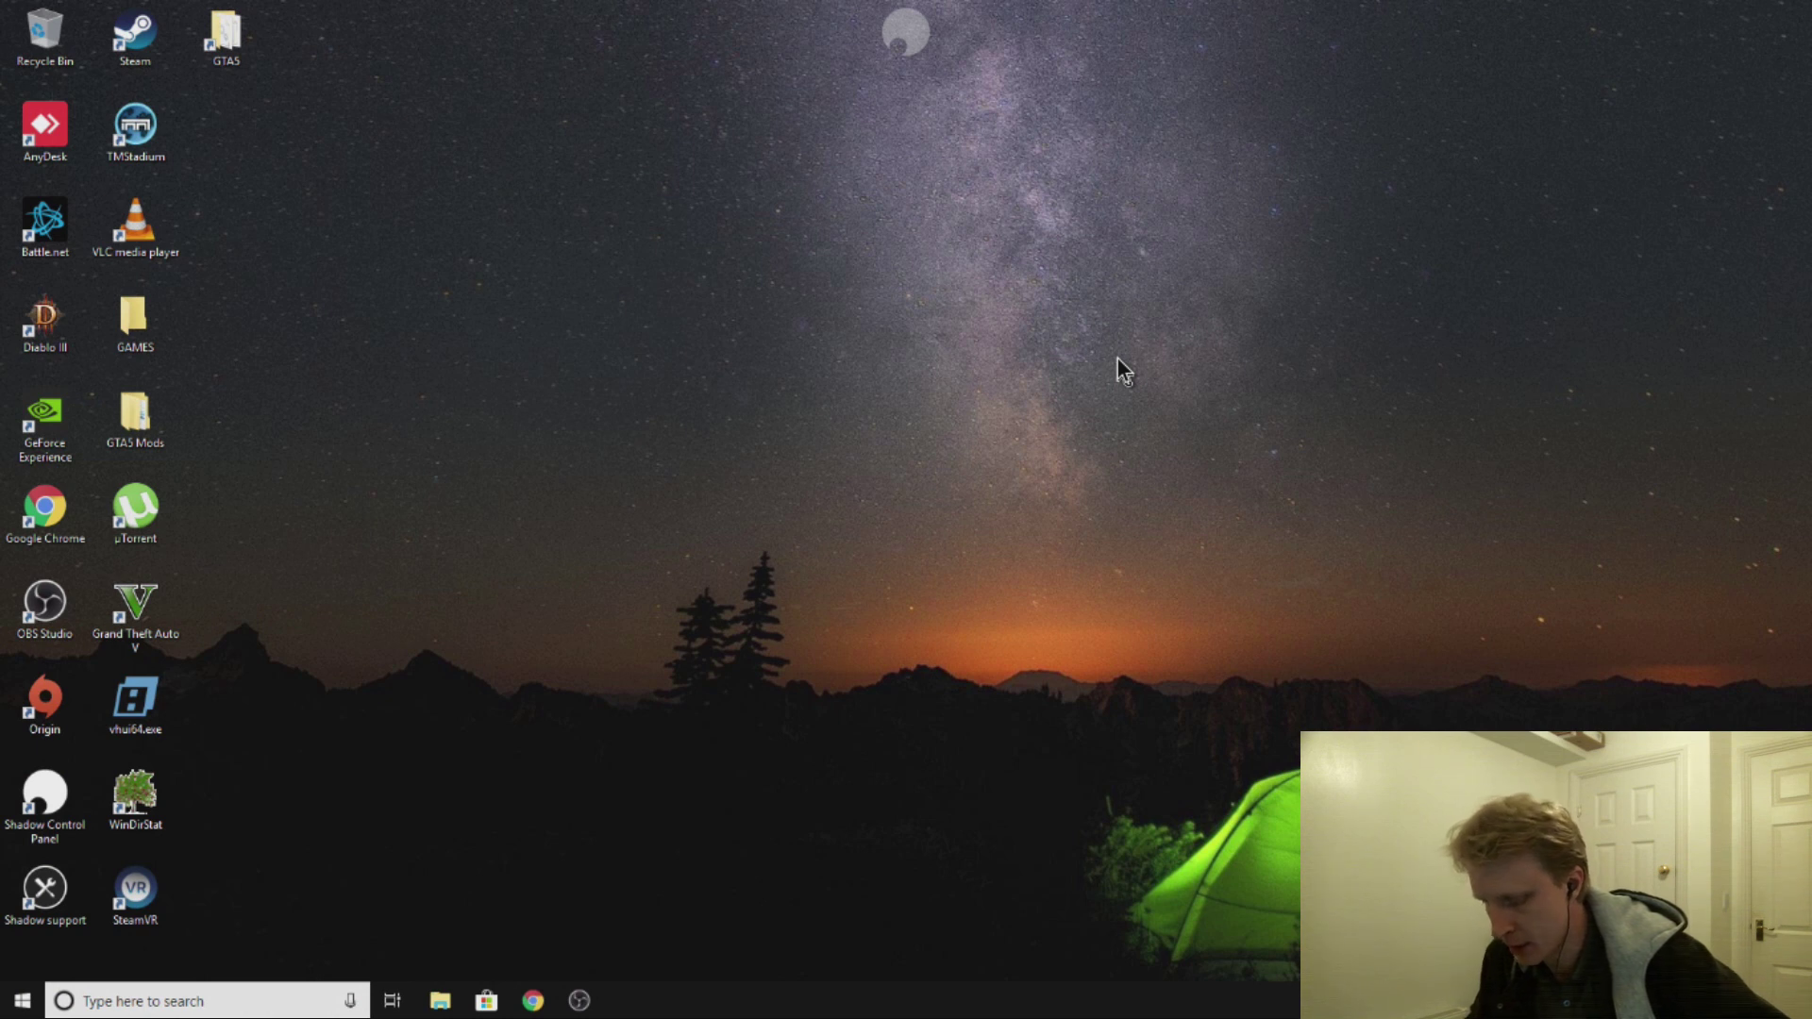
pyautogui.rightClick(719, 267)
pyautogui.click(653, 224)
pyautogui.rightClick(784, 360)
pyautogui.click(653, 318)
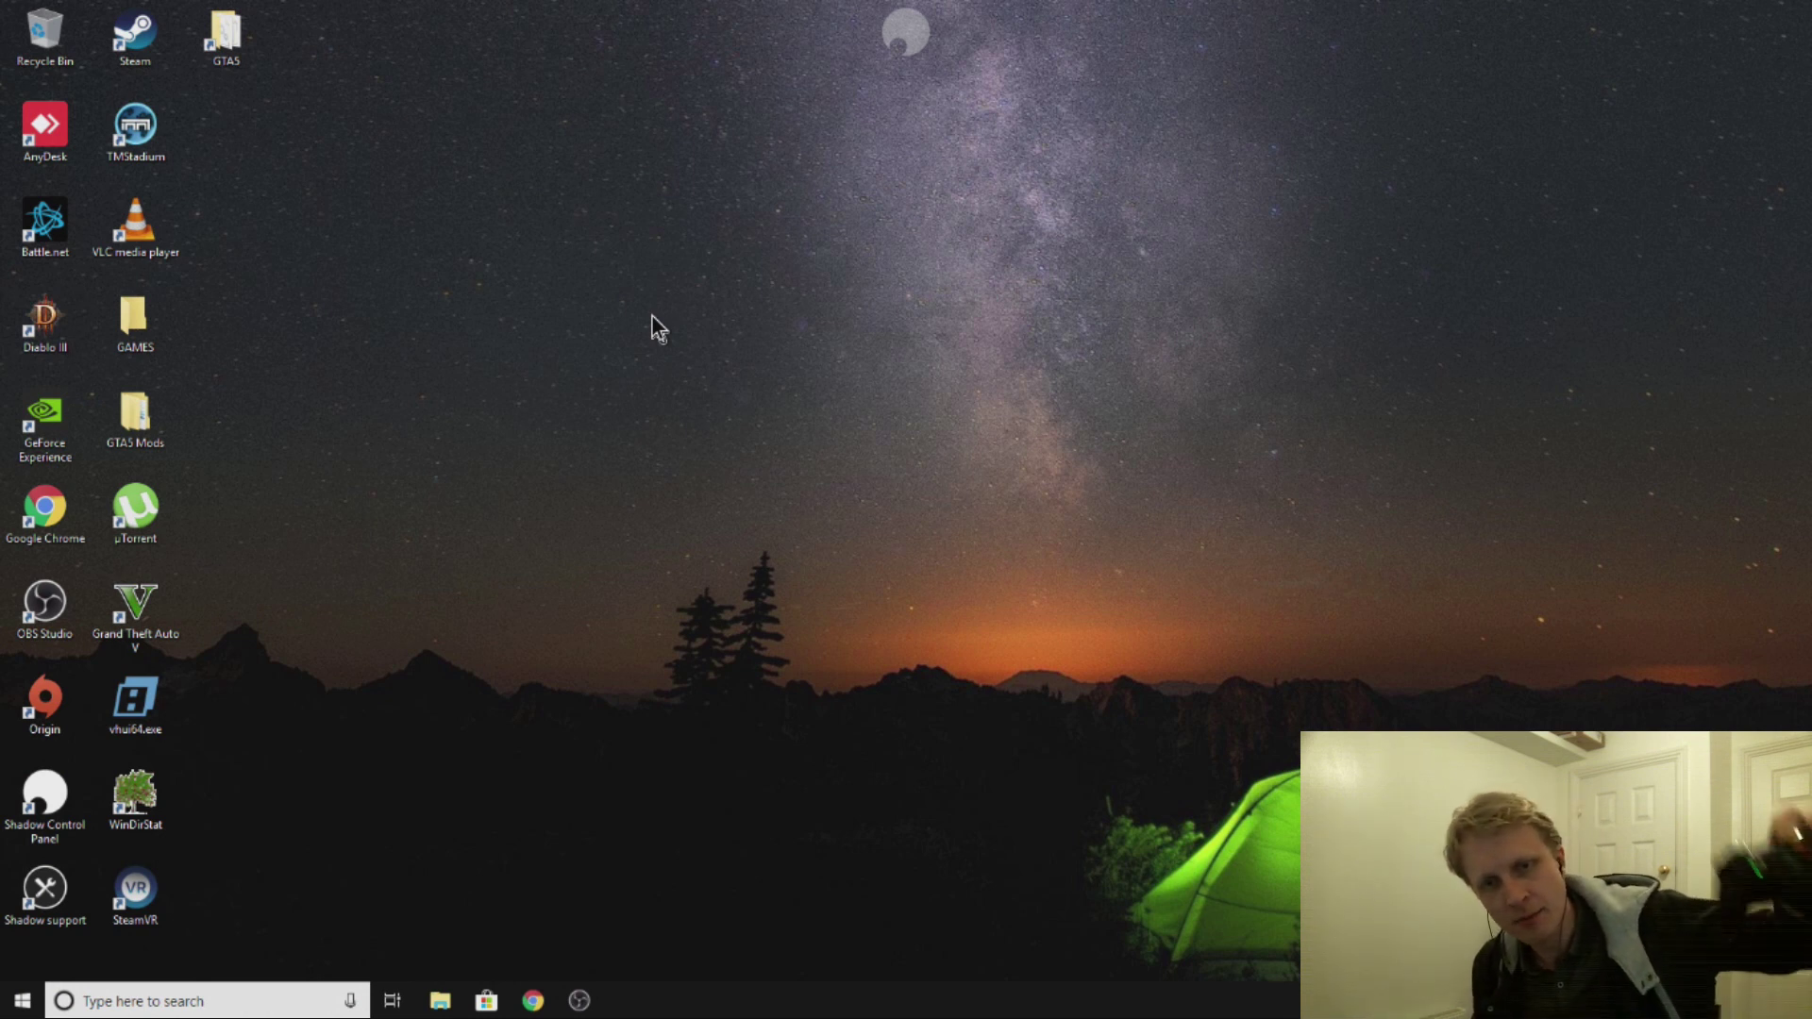